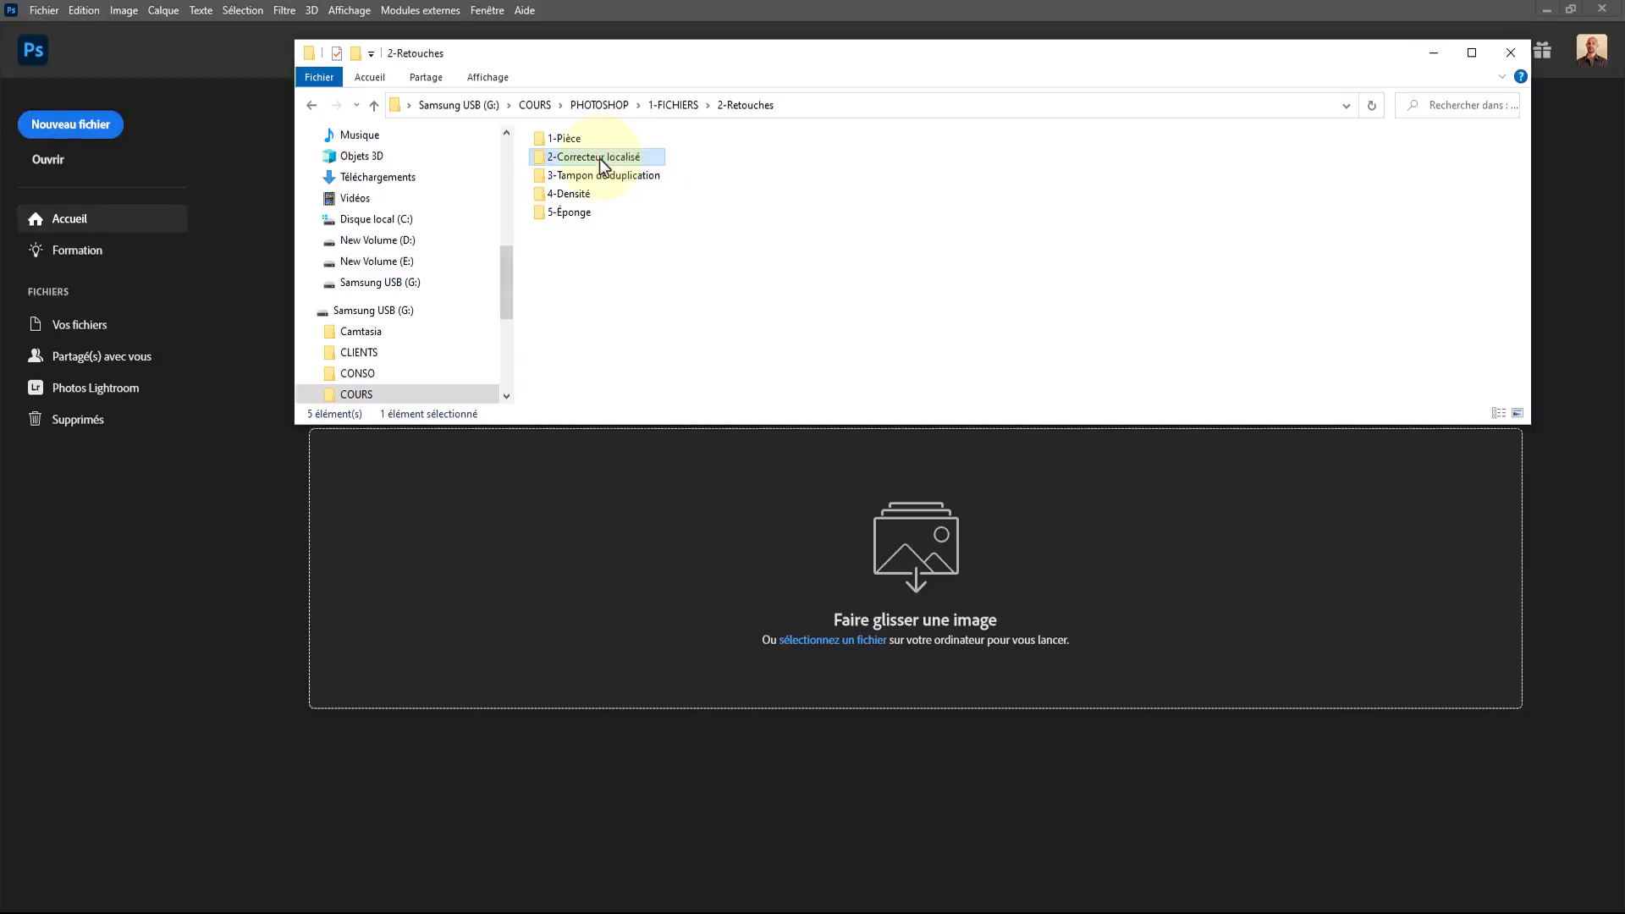
# - Open the Marie image from the 2-Correcteur localisé folder and duplicate its background layer under the default name
pyautogui.click(678, 170)
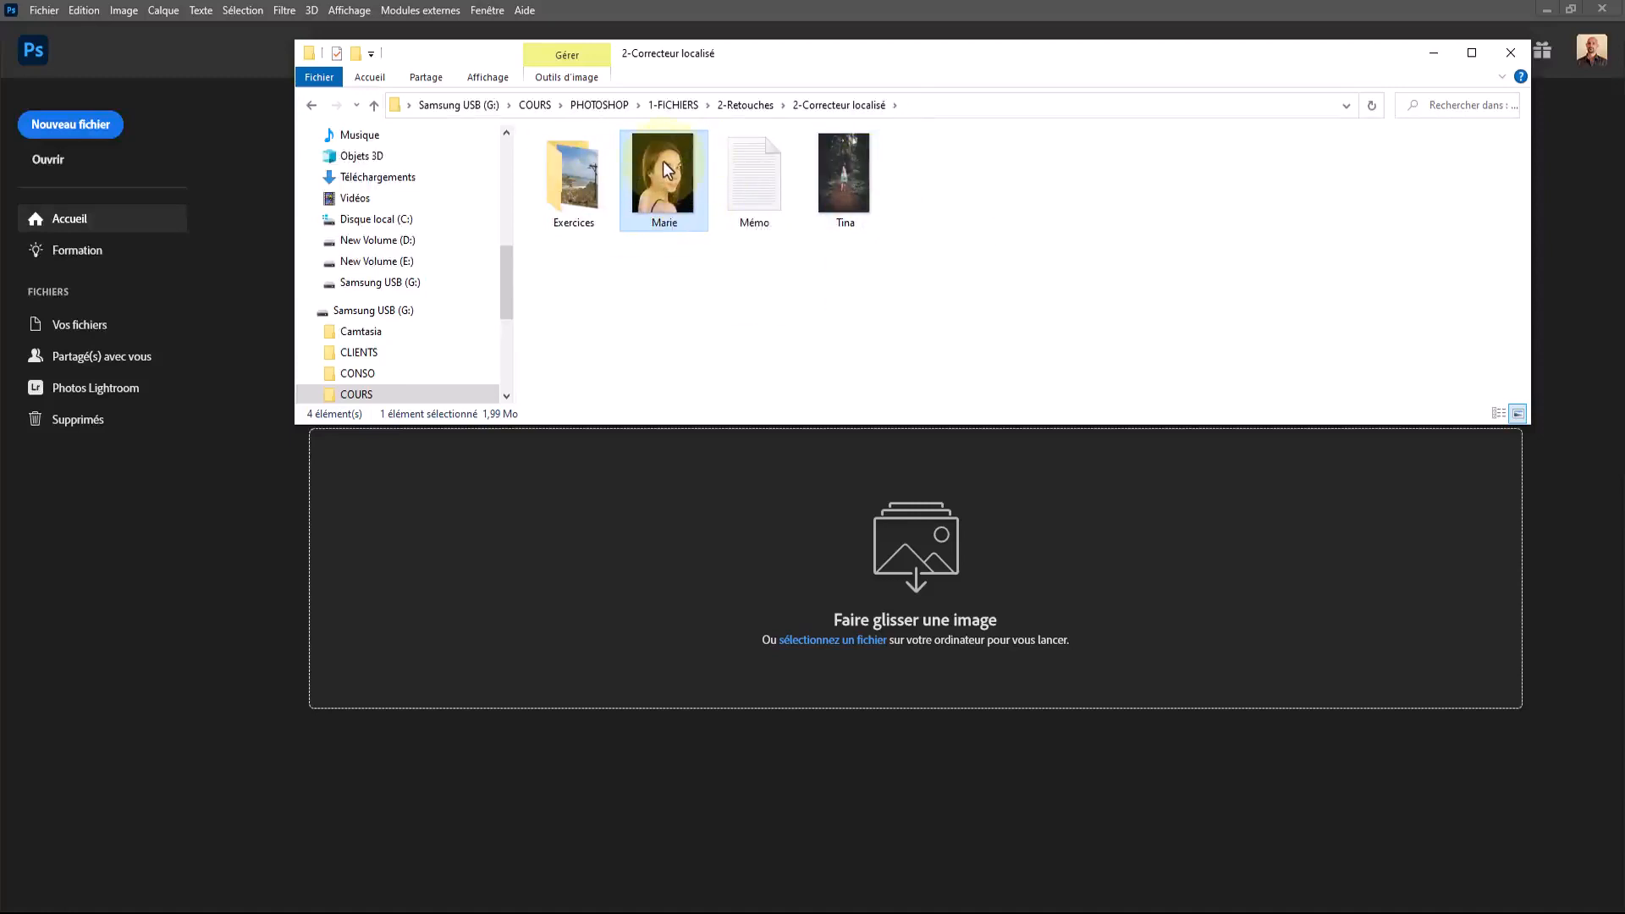
pyautogui.moveTo(662, 164); pyautogui.dragTo(783, 572)
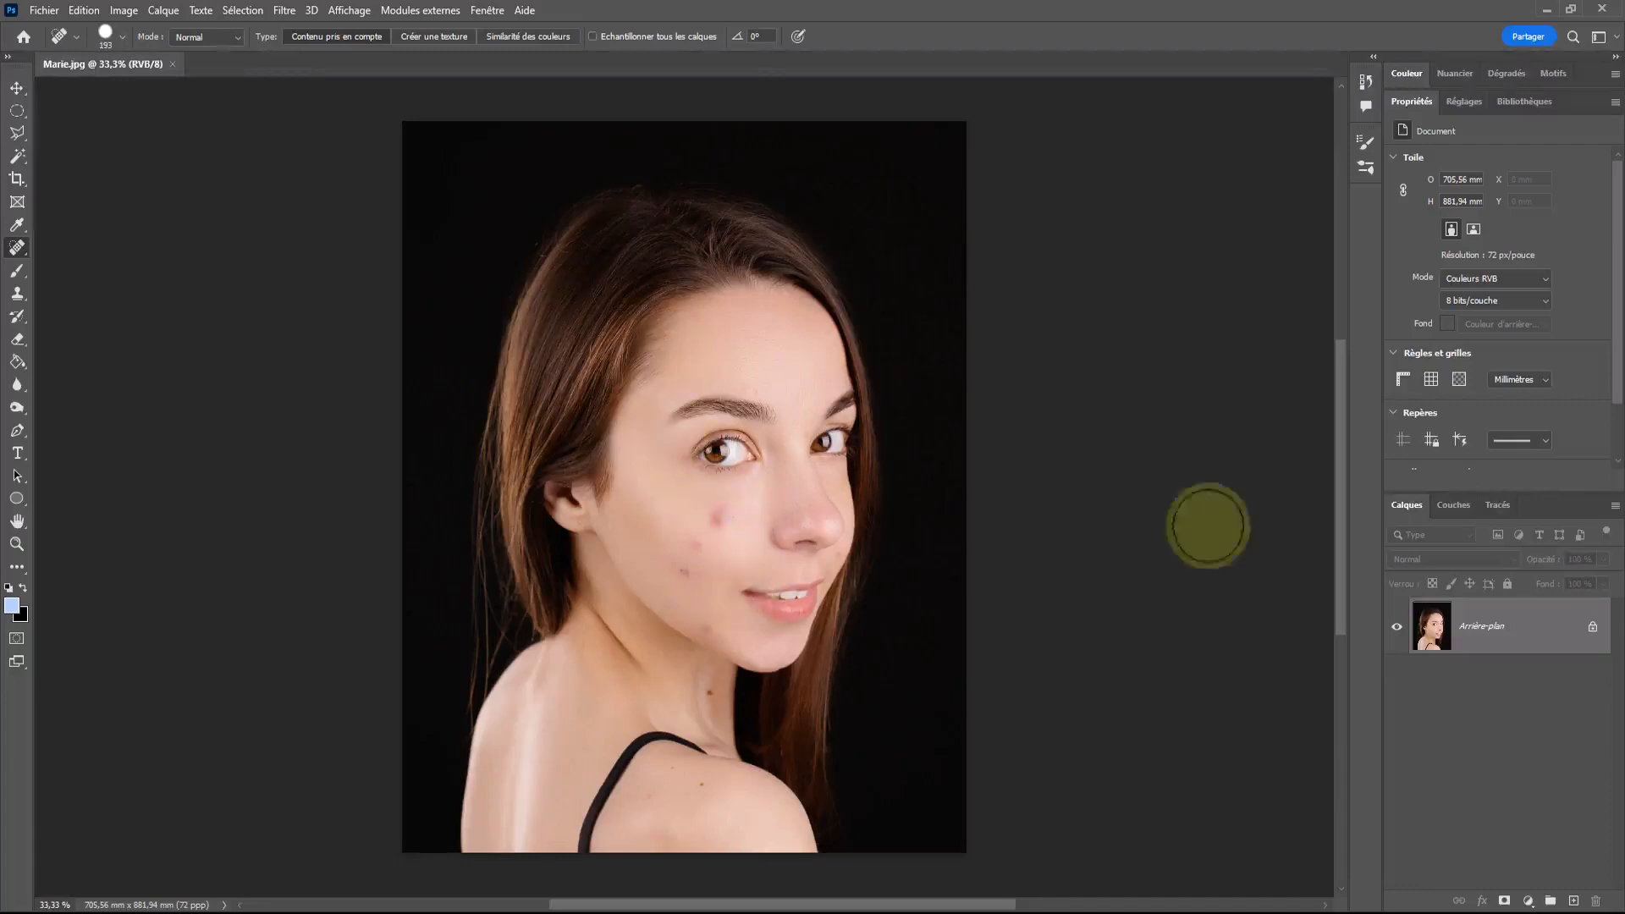
pyautogui.rightClick(1539, 634)
pyautogui.click(1517, 659)
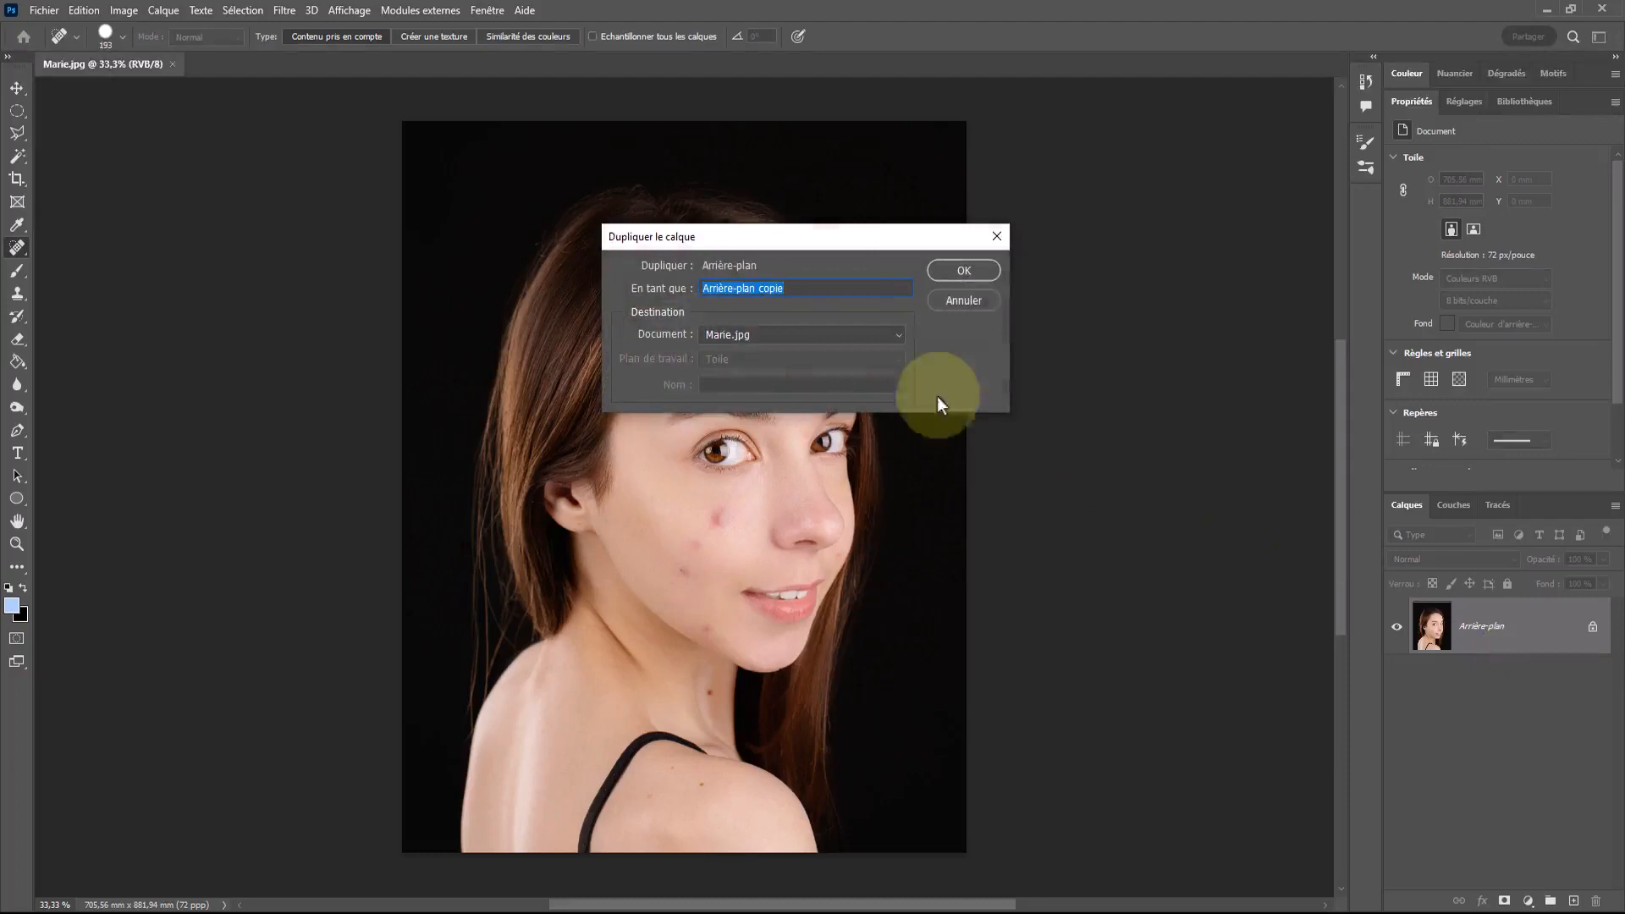
pyautogui.press('Return')
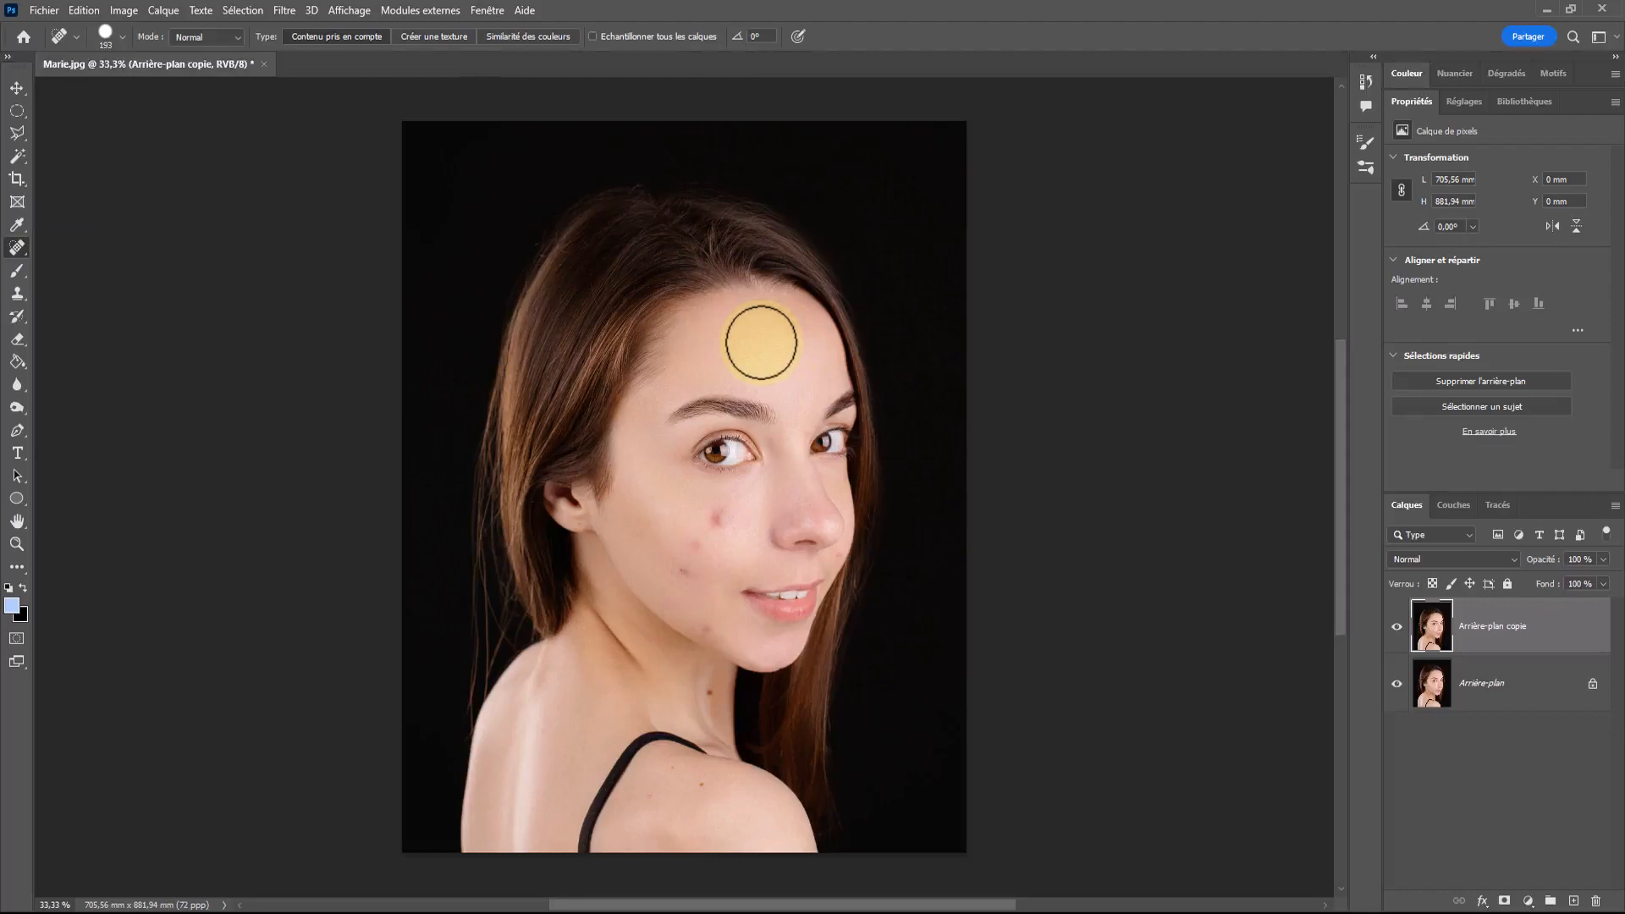
# - Set the Spot Healing Brush size to 130 px and remove the large red blemish below the eye on the cheek
pyautogui.rightClick(761, 343)
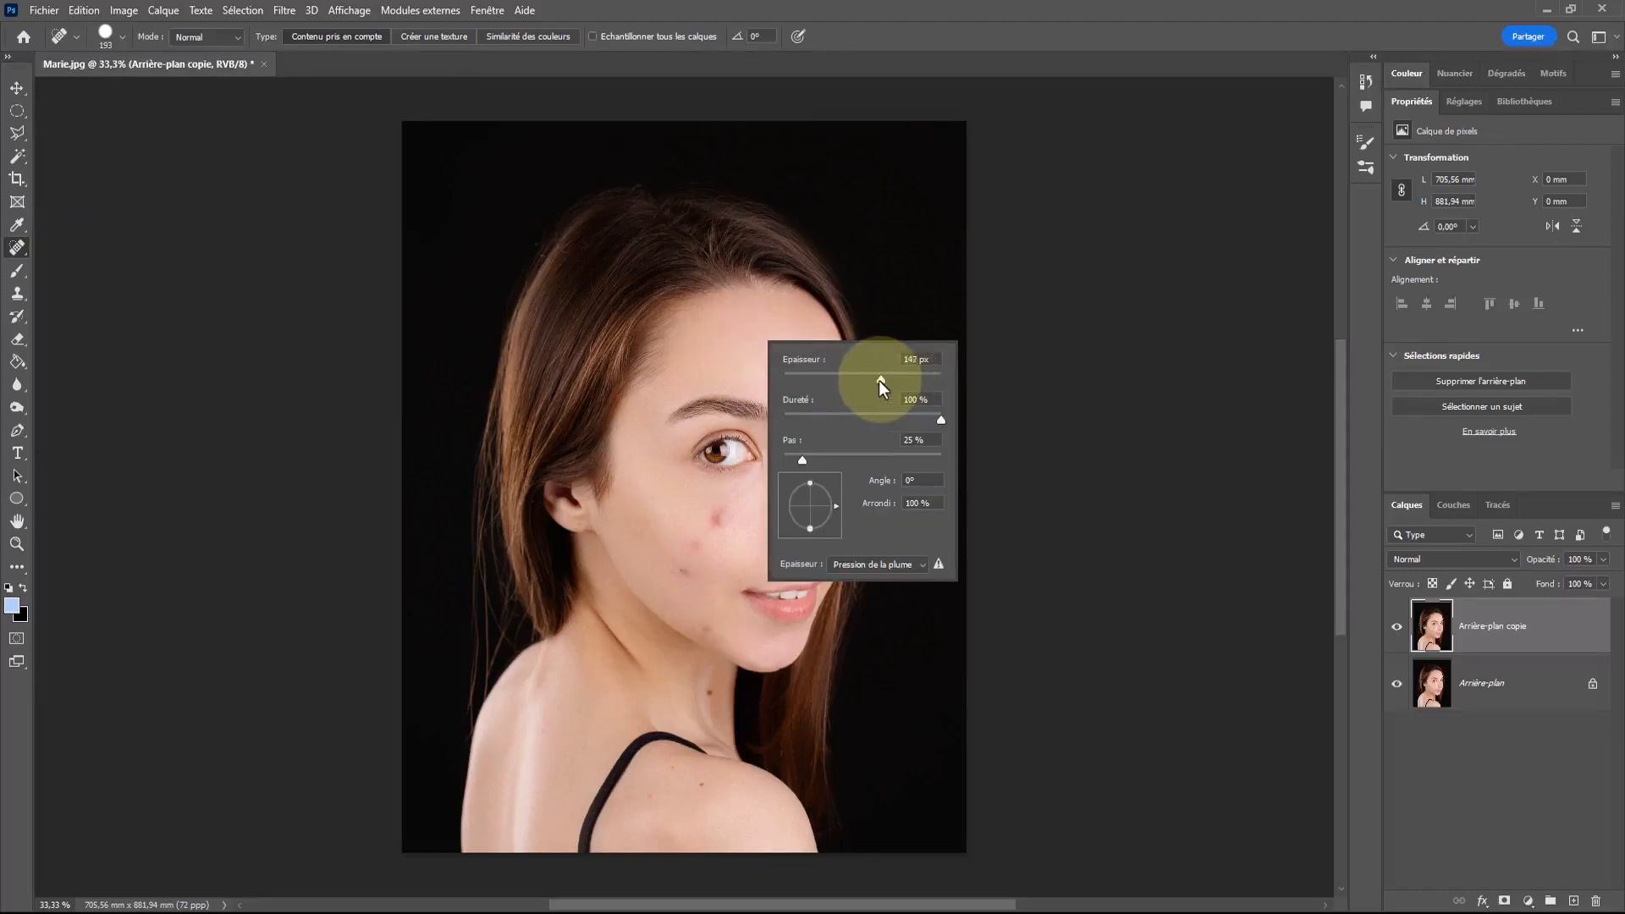
pyautogui.moveTo(877, 379); pyautogui.dragTo(873, 379)
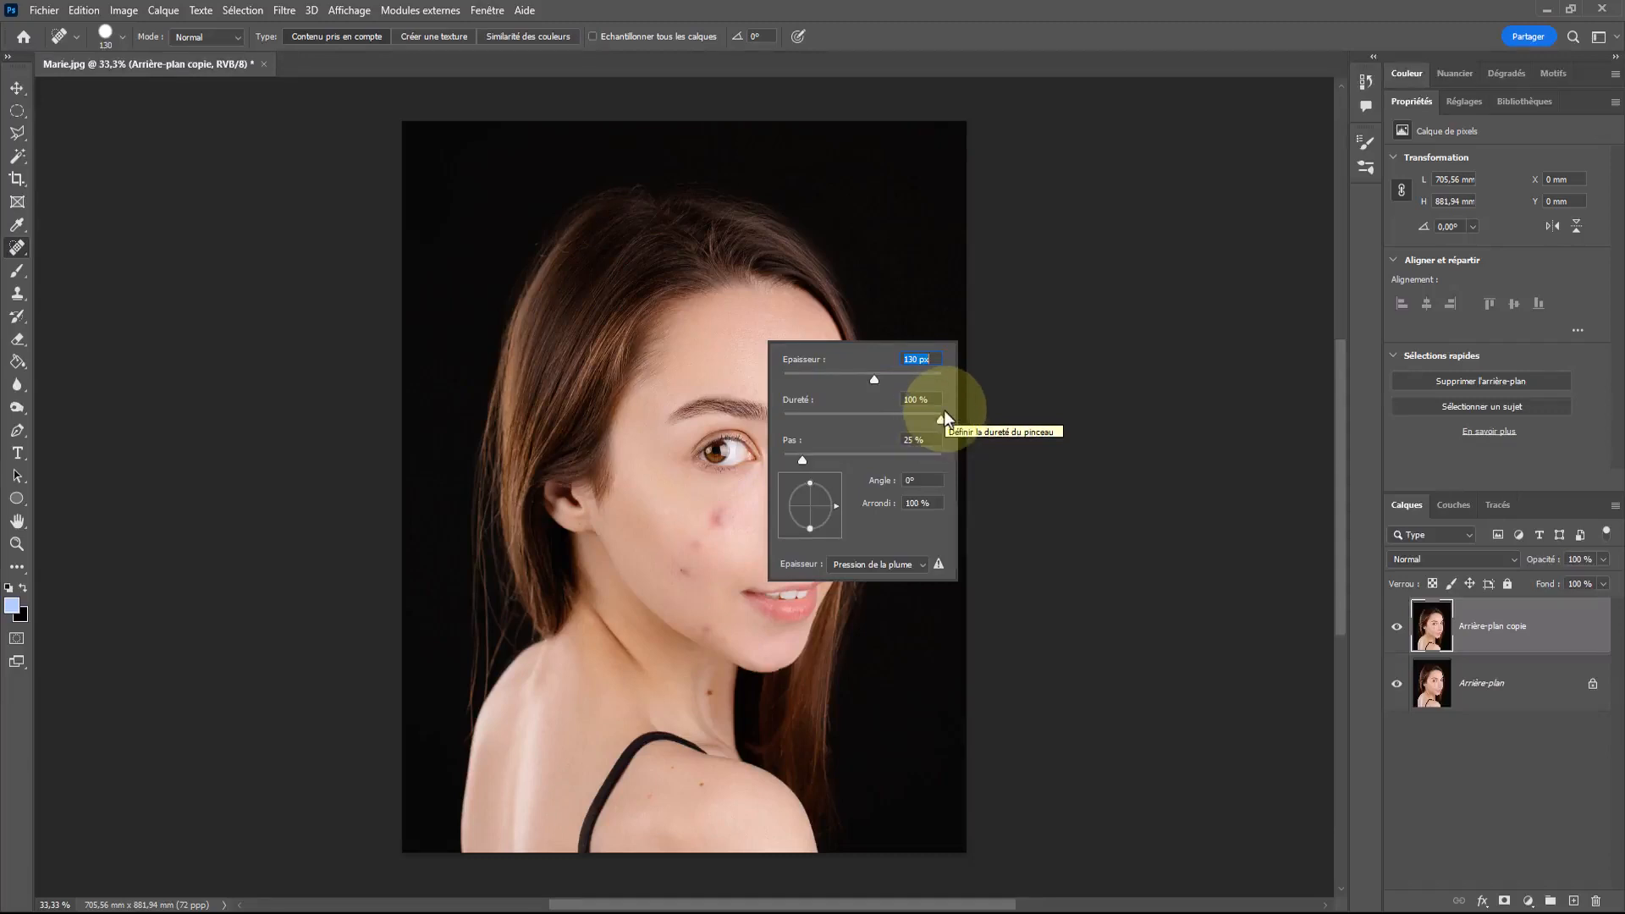
pyautogui.press('Return')
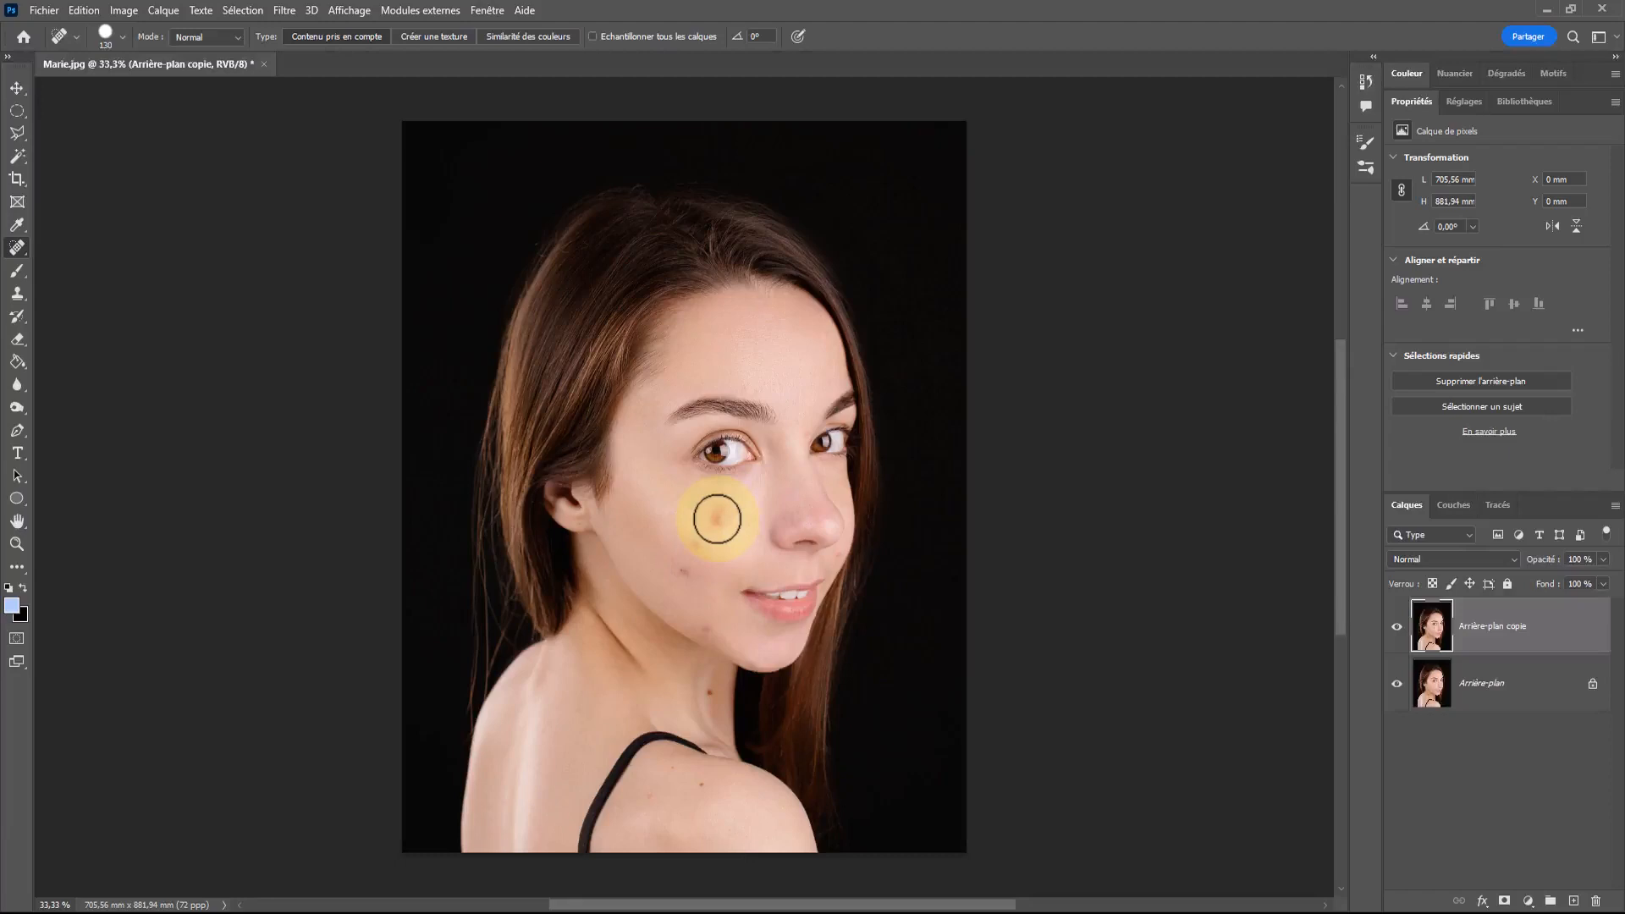
pyautogui.click(717, 519)
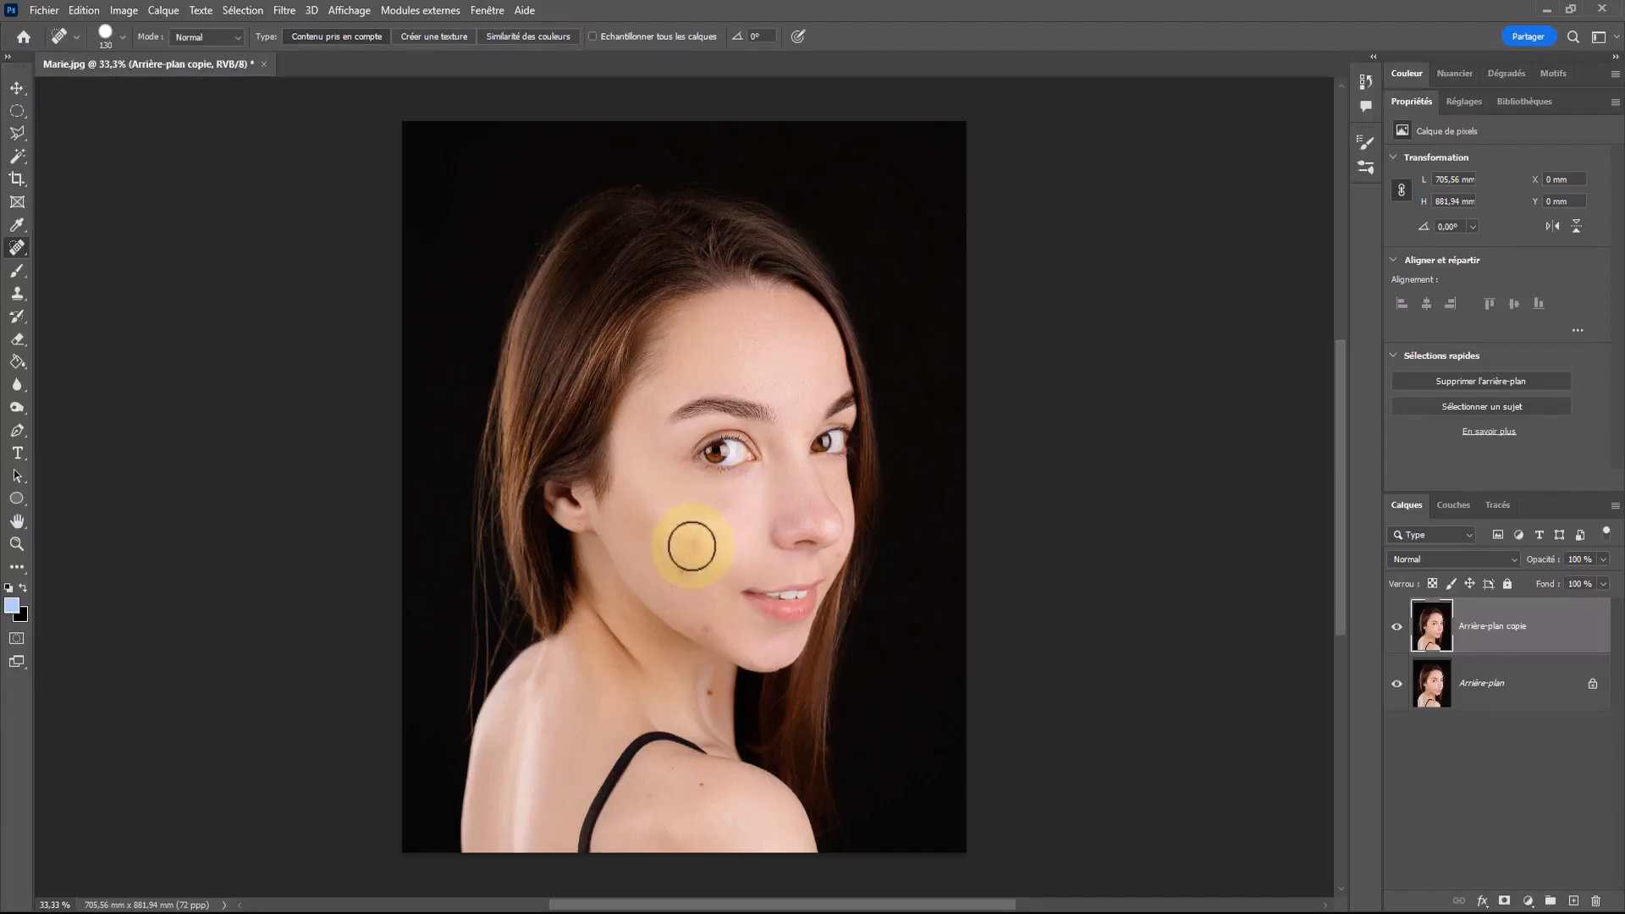
# - Reduce the Spot Healing Brush to 54 px and remove the small blemishes on the lower cheek and jaw
pyautogui.scroll(3, 692, 546)
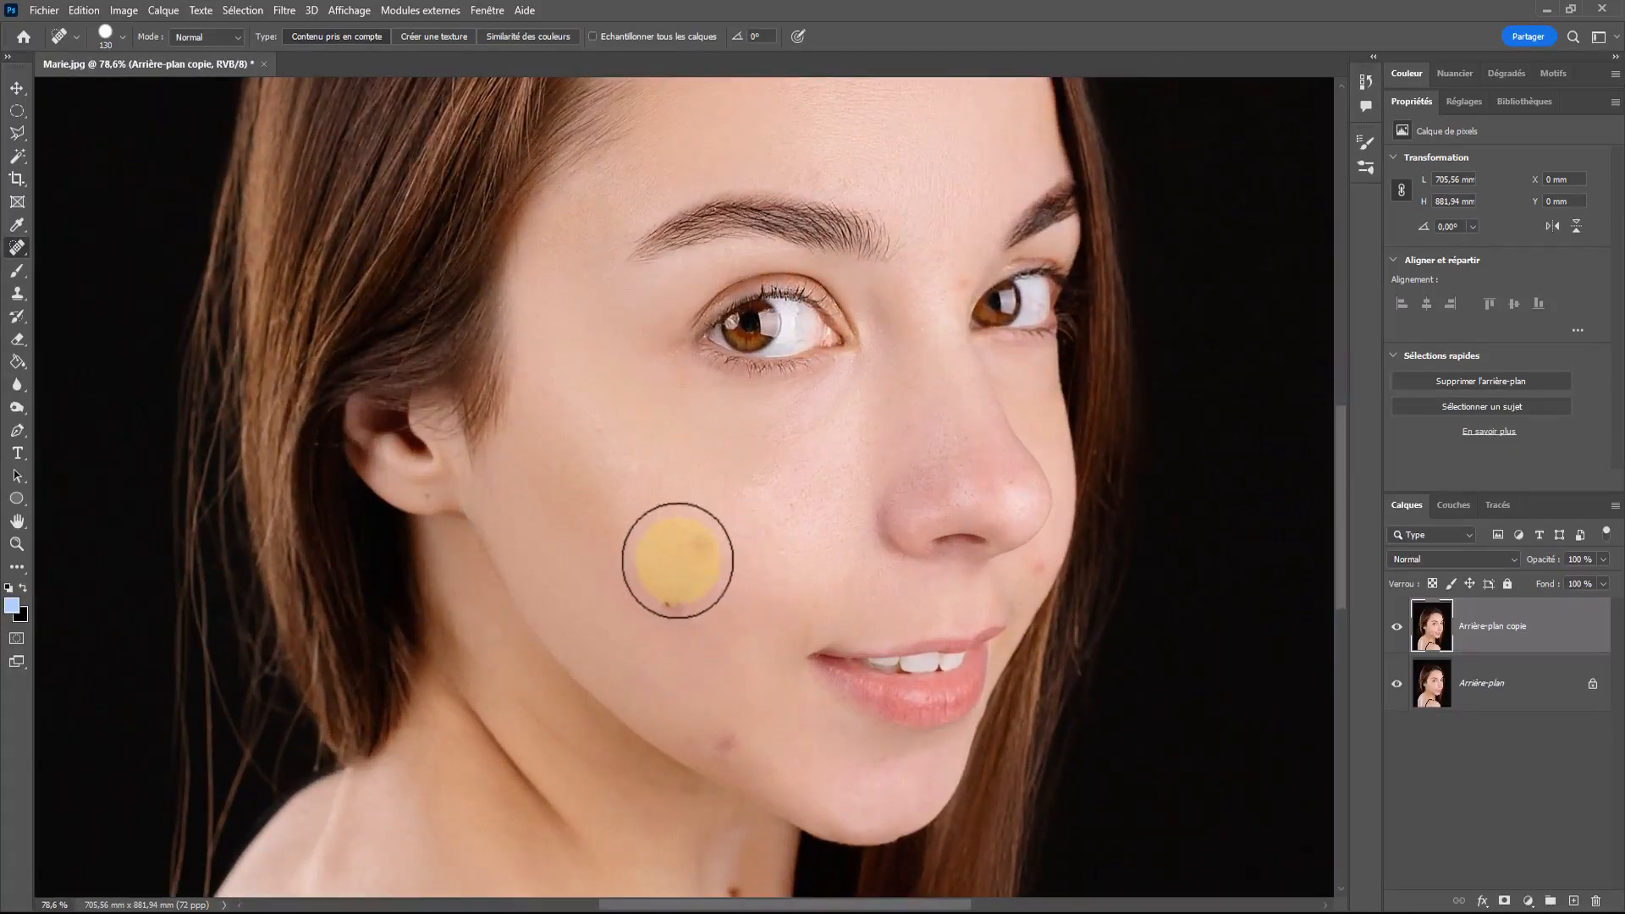
pyautogui.click(681, 627)
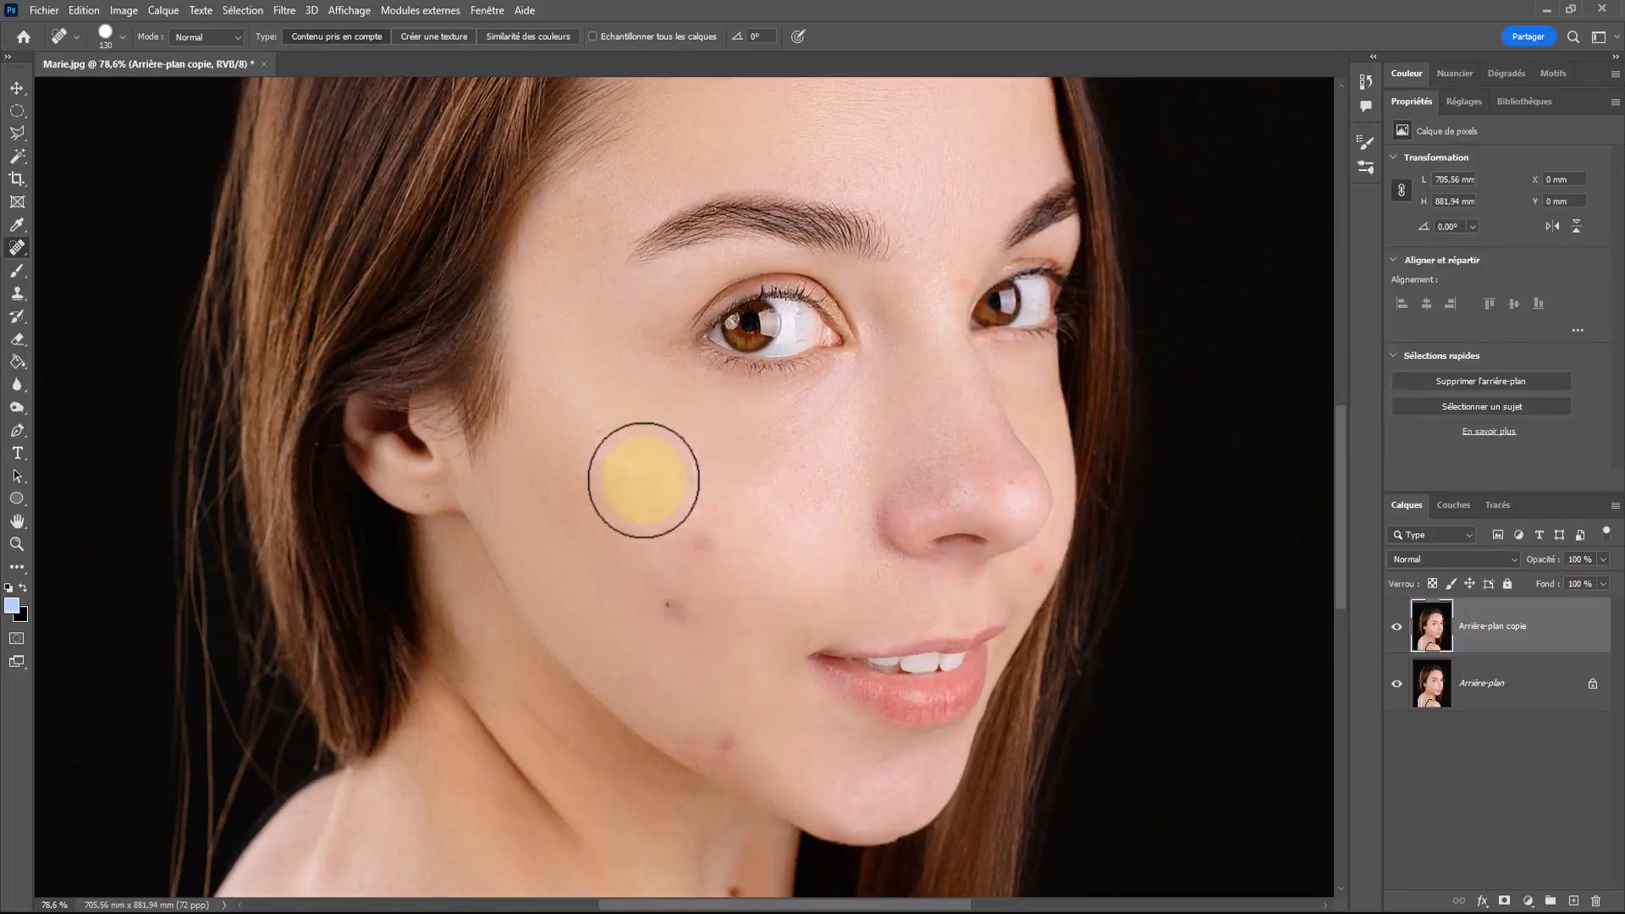
pyautogui.rightClick(637, 478)
pyautogui.moveTo(720, 514); pyautogui.dragTo(698, 515)
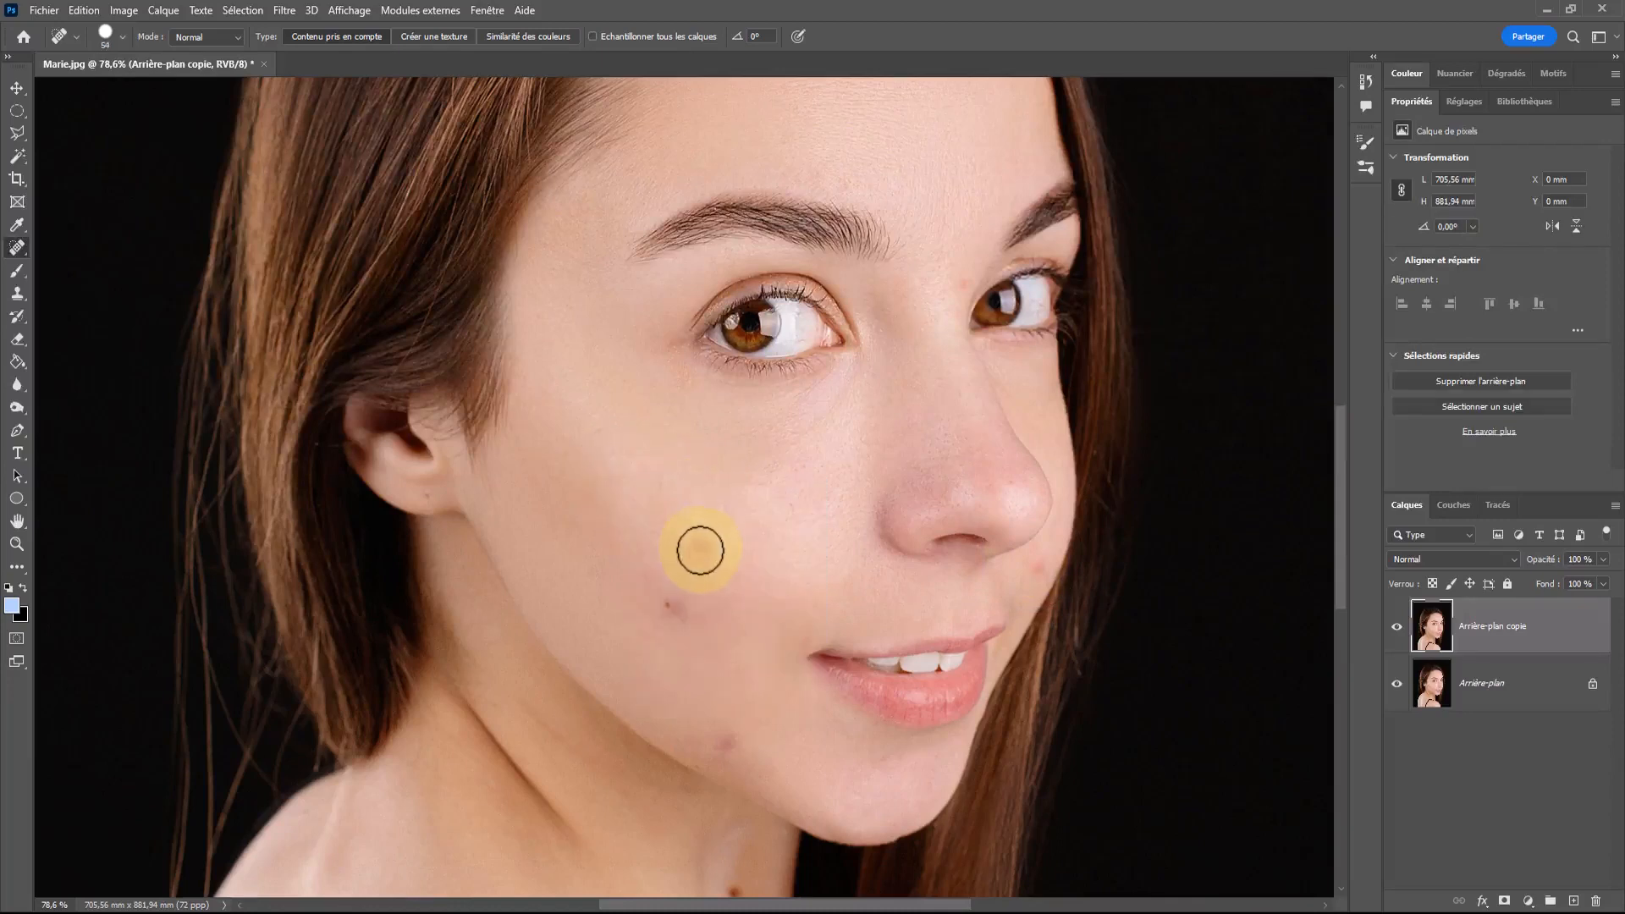
pyautogui.click(698, 543)
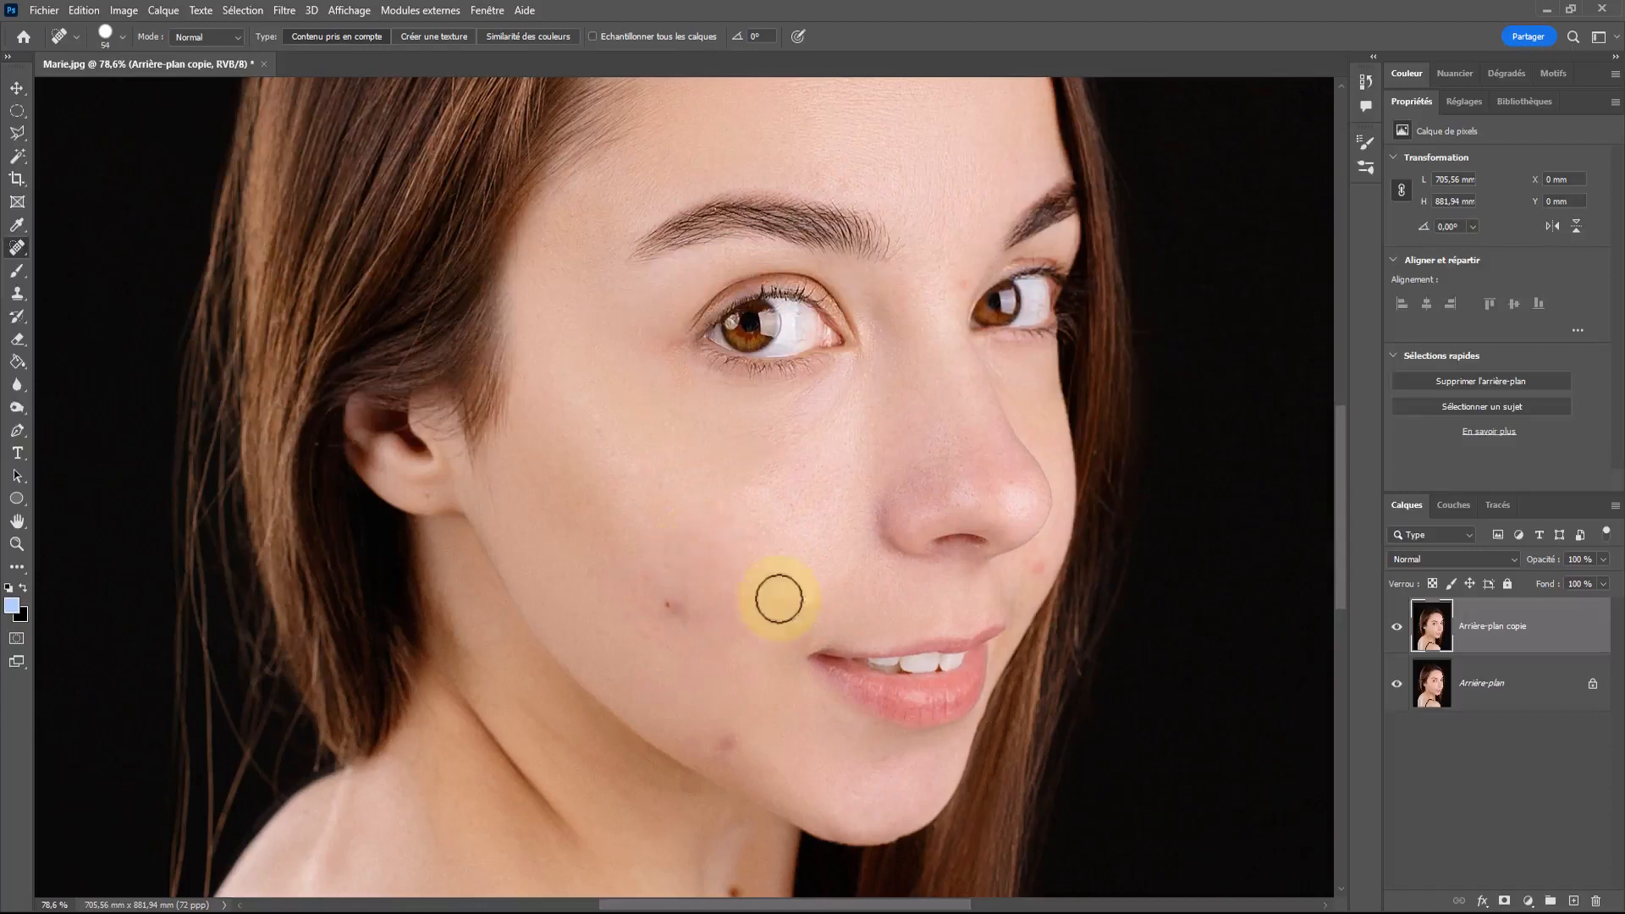
pyautogui.click(673, 608)
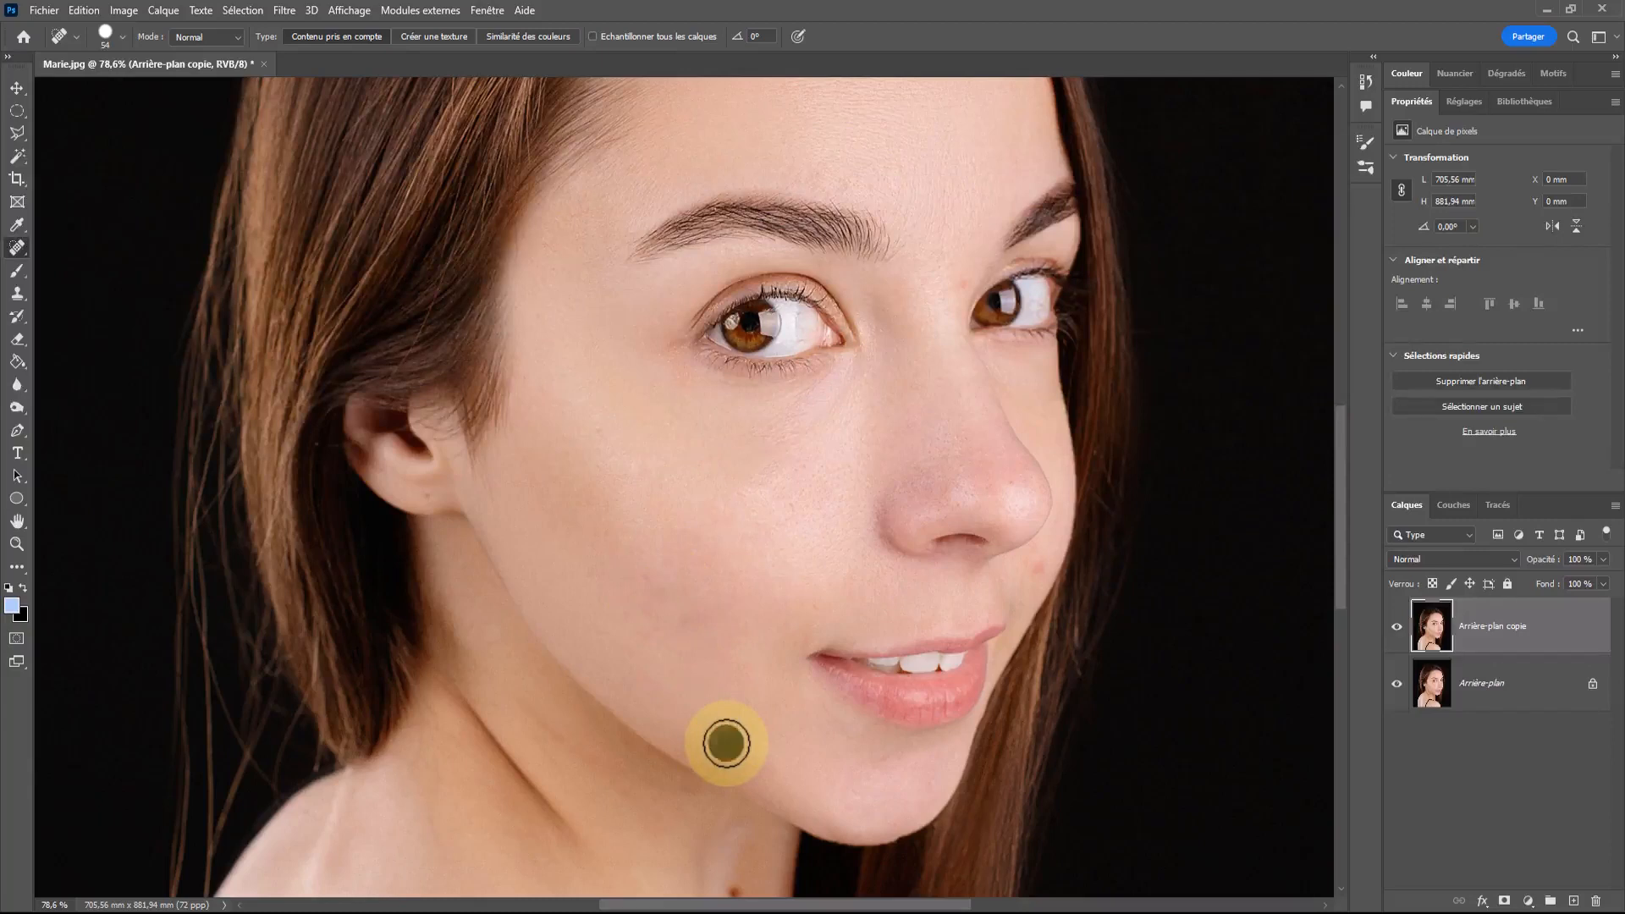
pyautogui.click(727, 743)
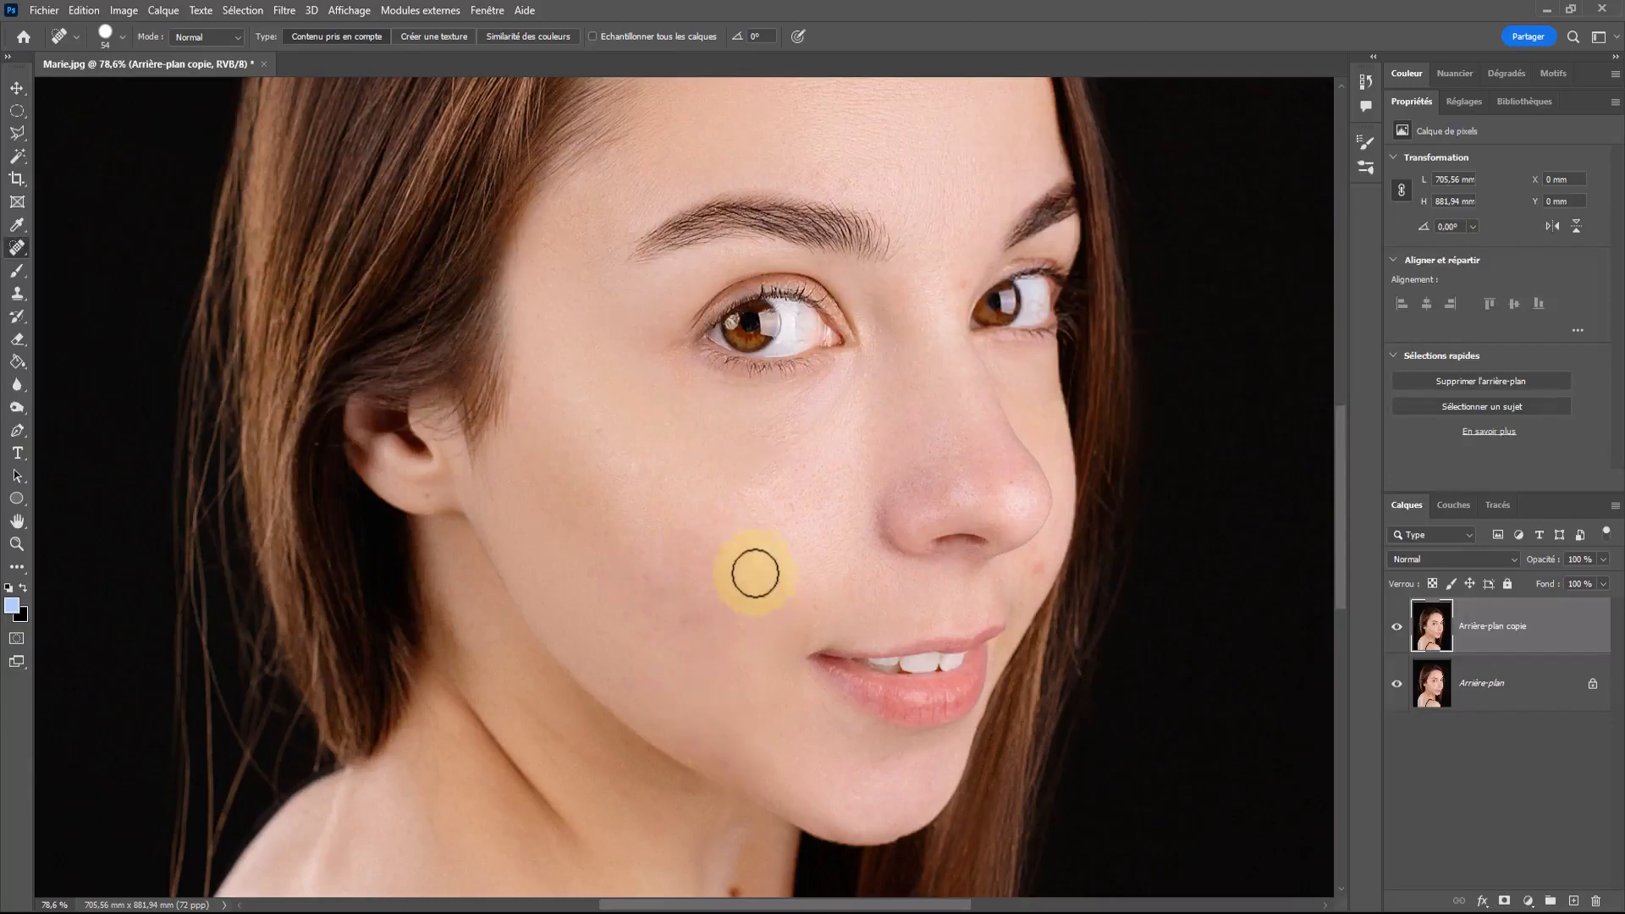
# - Reduce the Spot Healing Brush to 40 px and remove the red mark on the far cheek, beside the nose
pyautogui.rightClick(1038, 558)
pyautogui.moveTo(1091, 596); pyautogui.dragTo(1089, 596)
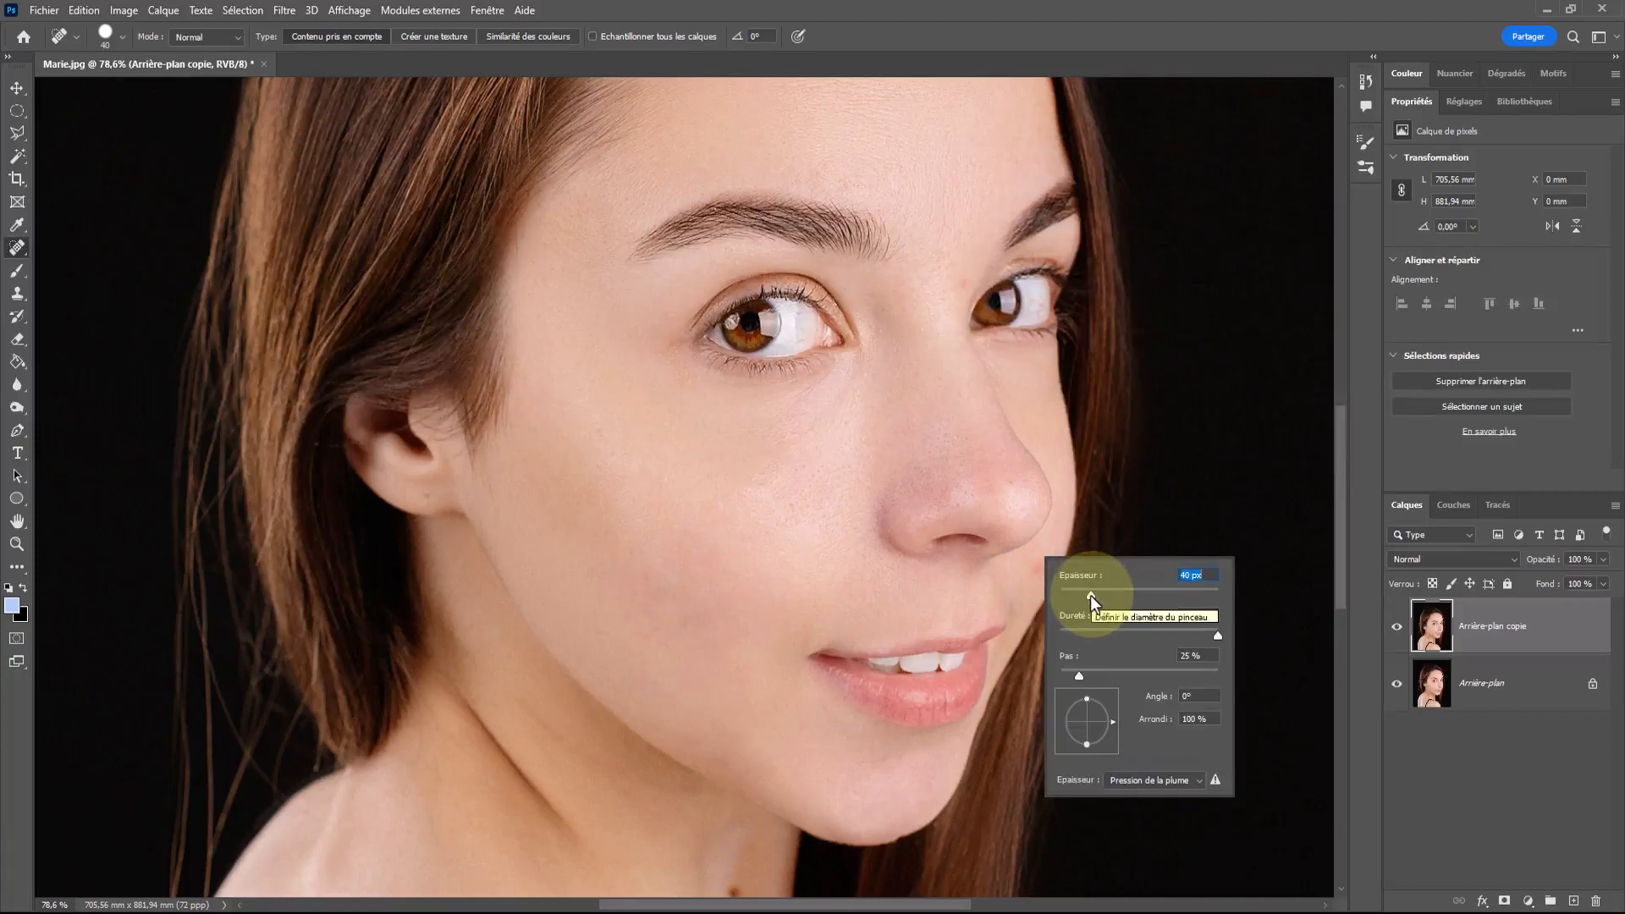
pyautogui.press('Return')
pyautogui.click(1041, 566)
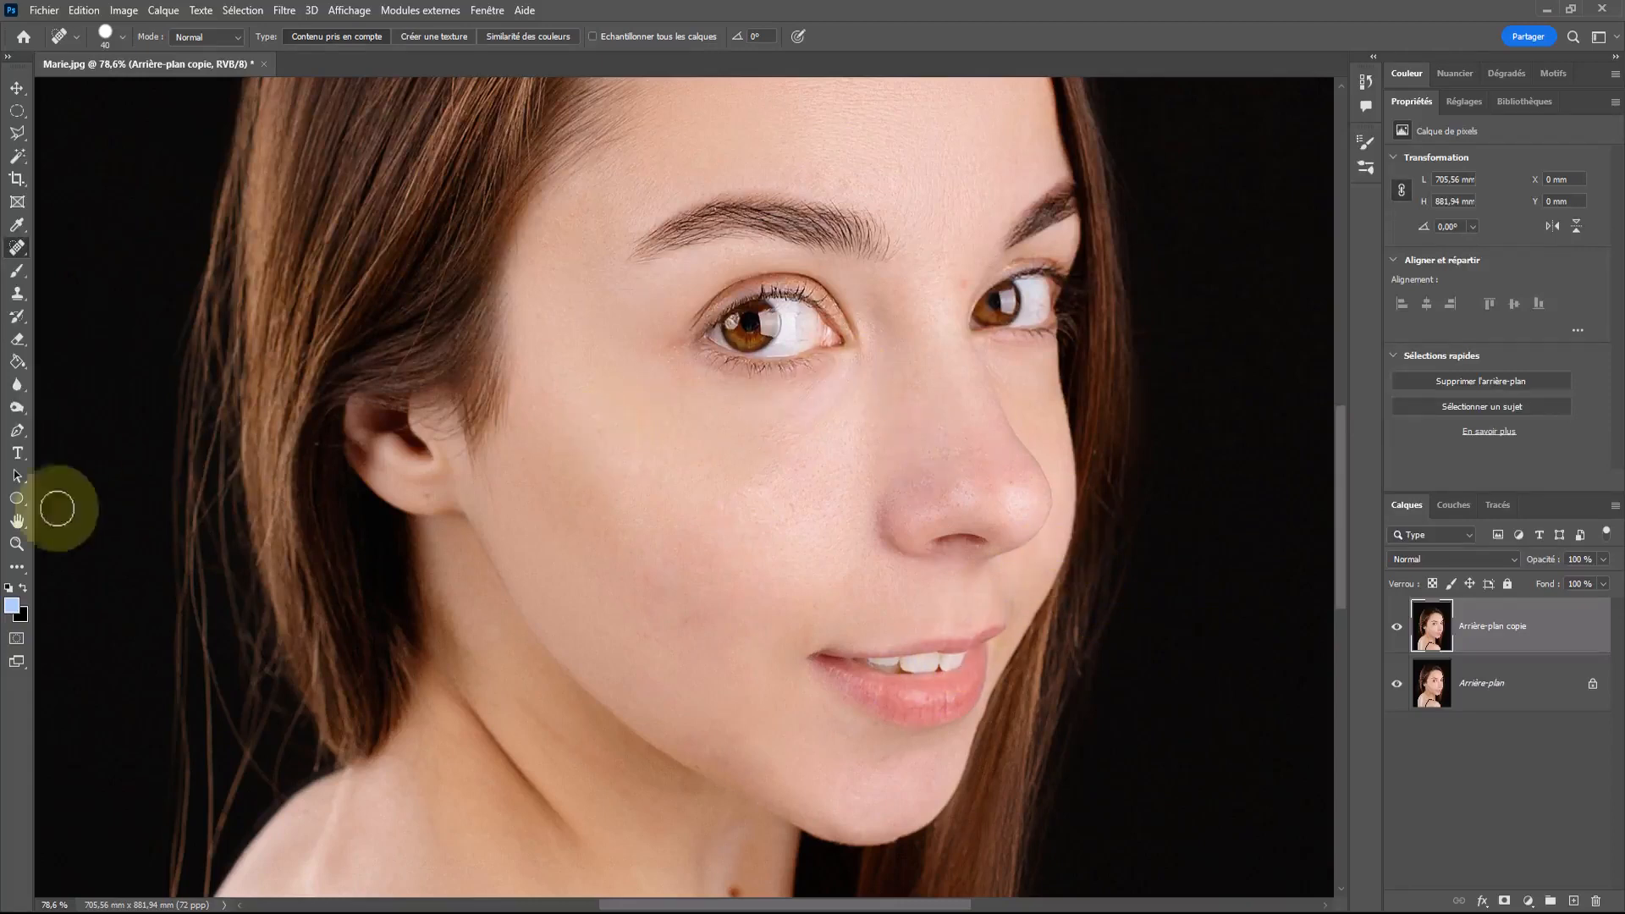
# - Take a history snapshot of the retouched portrait and compare it with the original Marie.jpg state
pyautogui.click(17, 521)
pyautogui.doubleClick(17, 521)
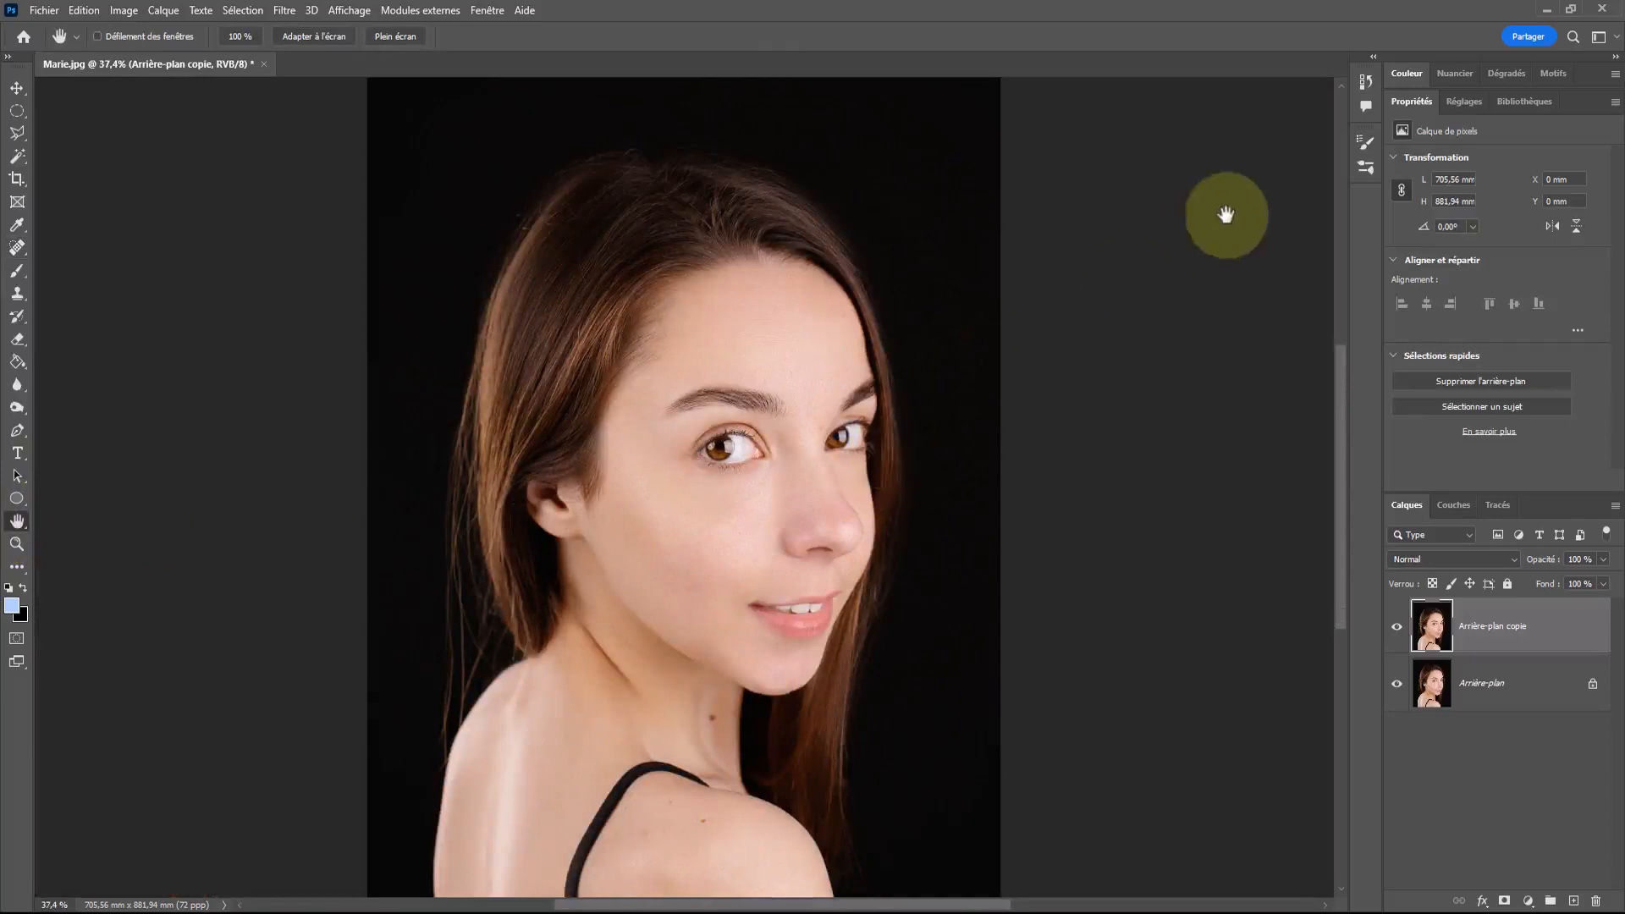
pyautogui.click(1364, 82)
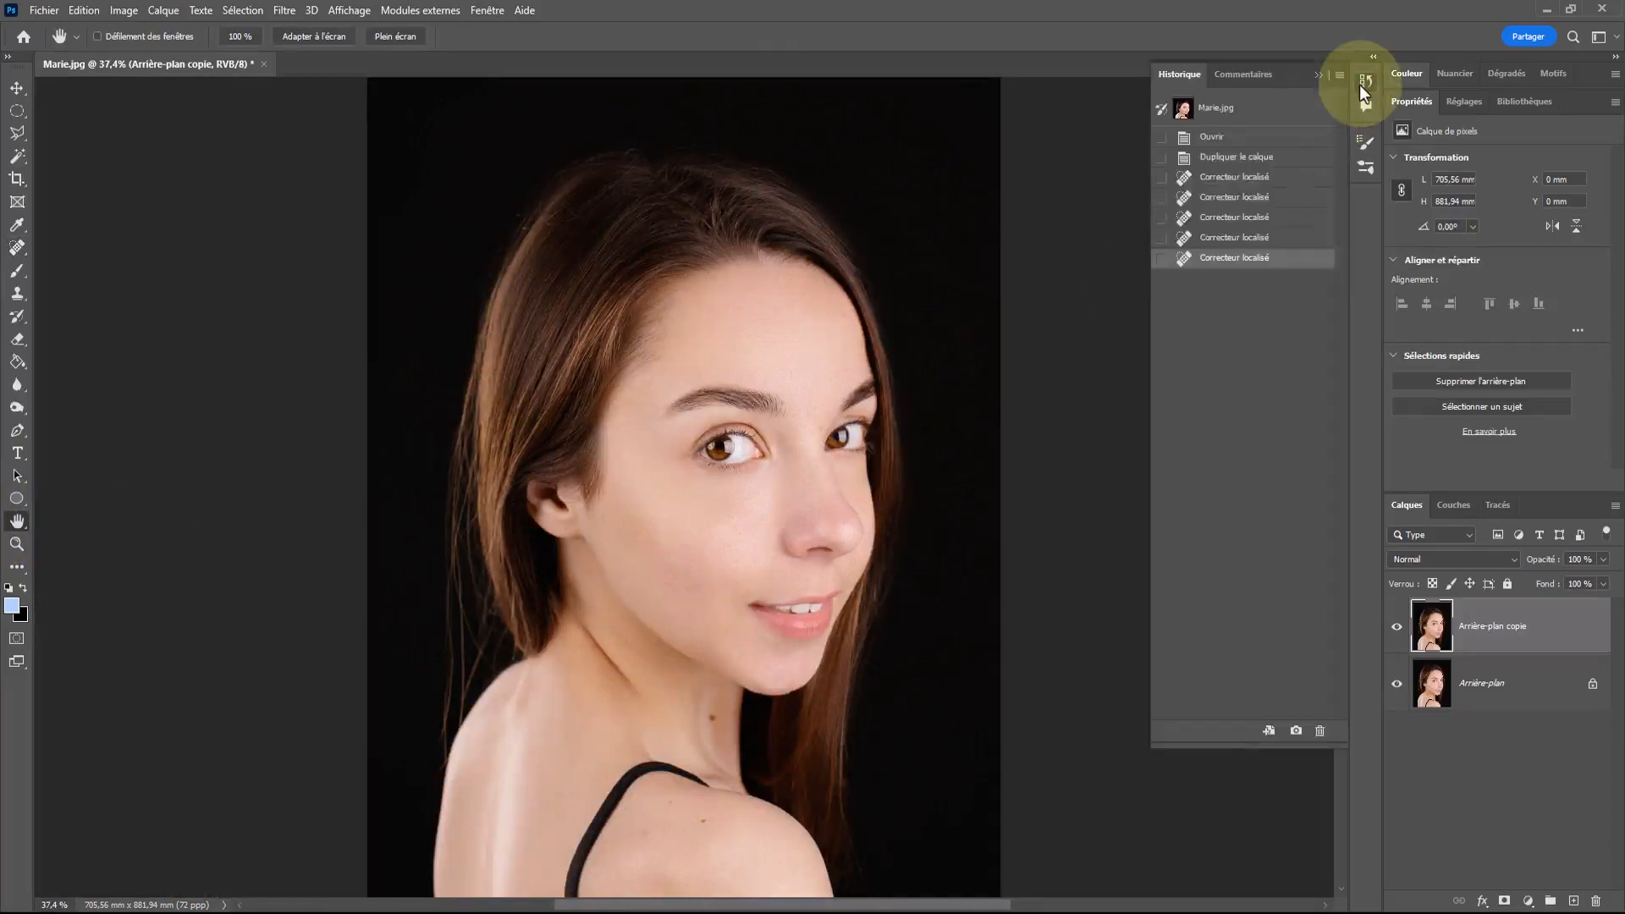
pyautogui.click(1295, 733)
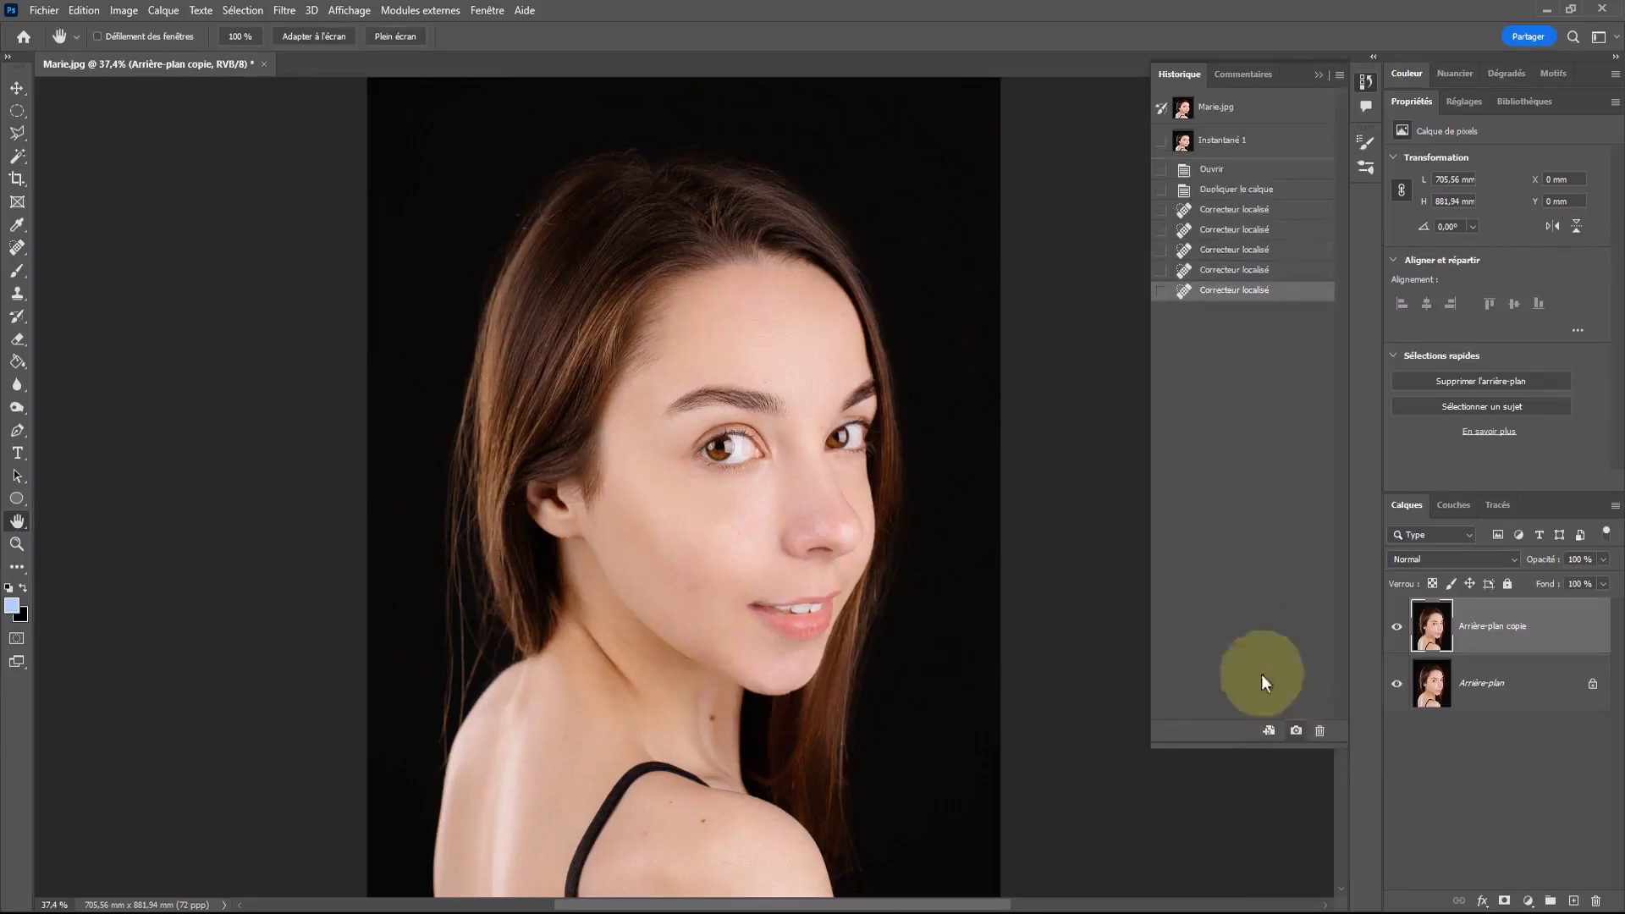
pyautogui.click(1239, 108)
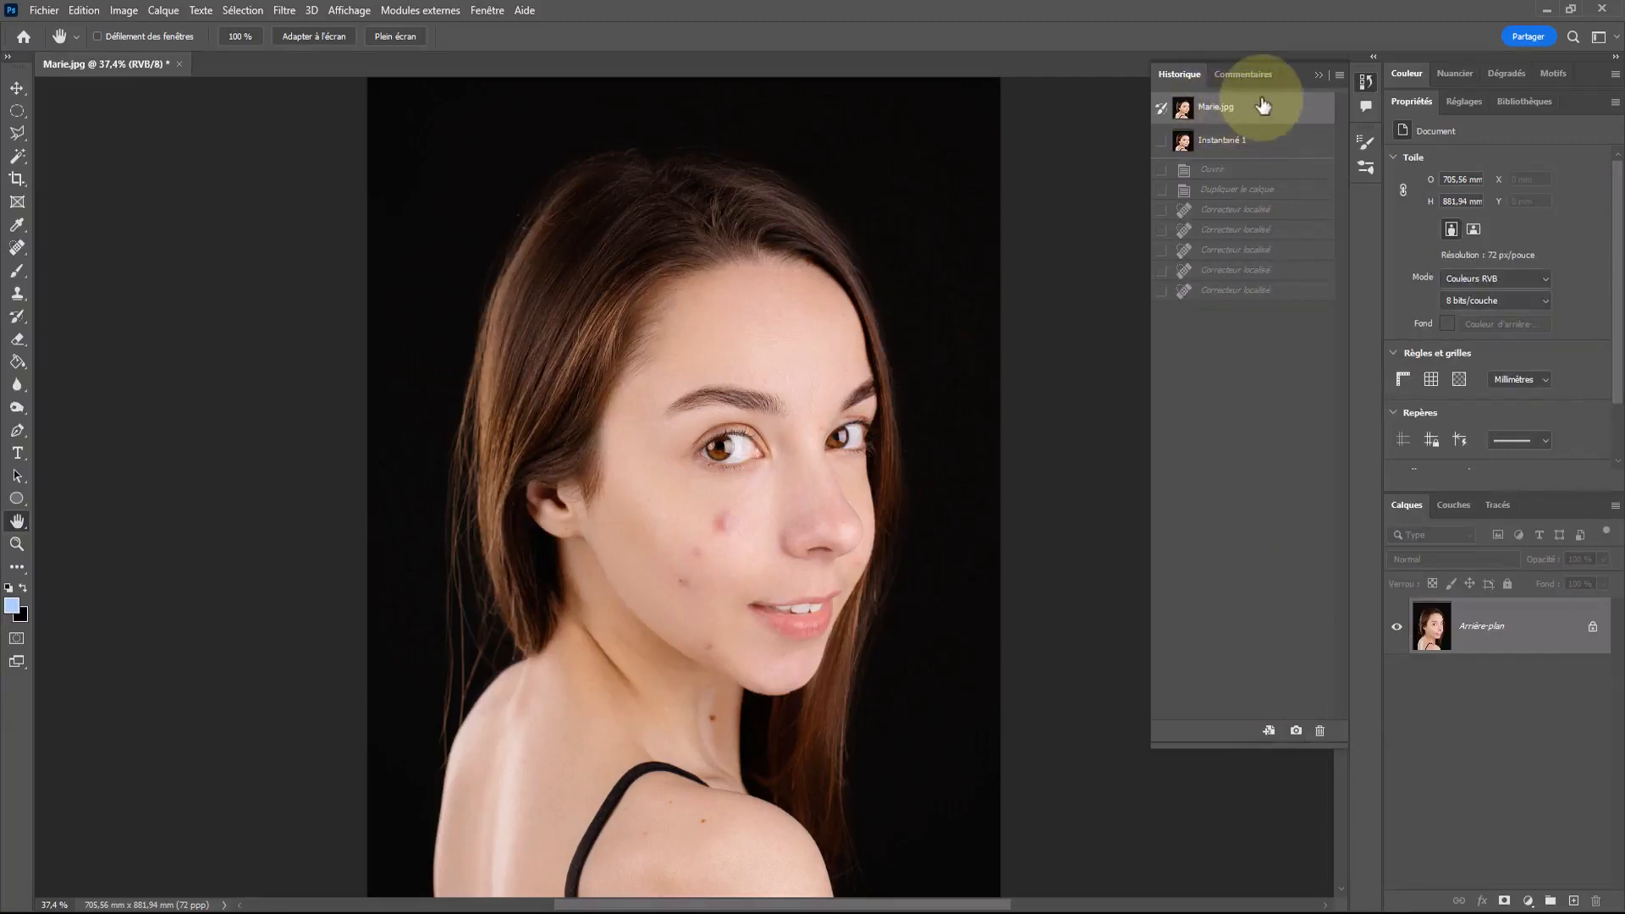
pyautogui.click(1240, 149)
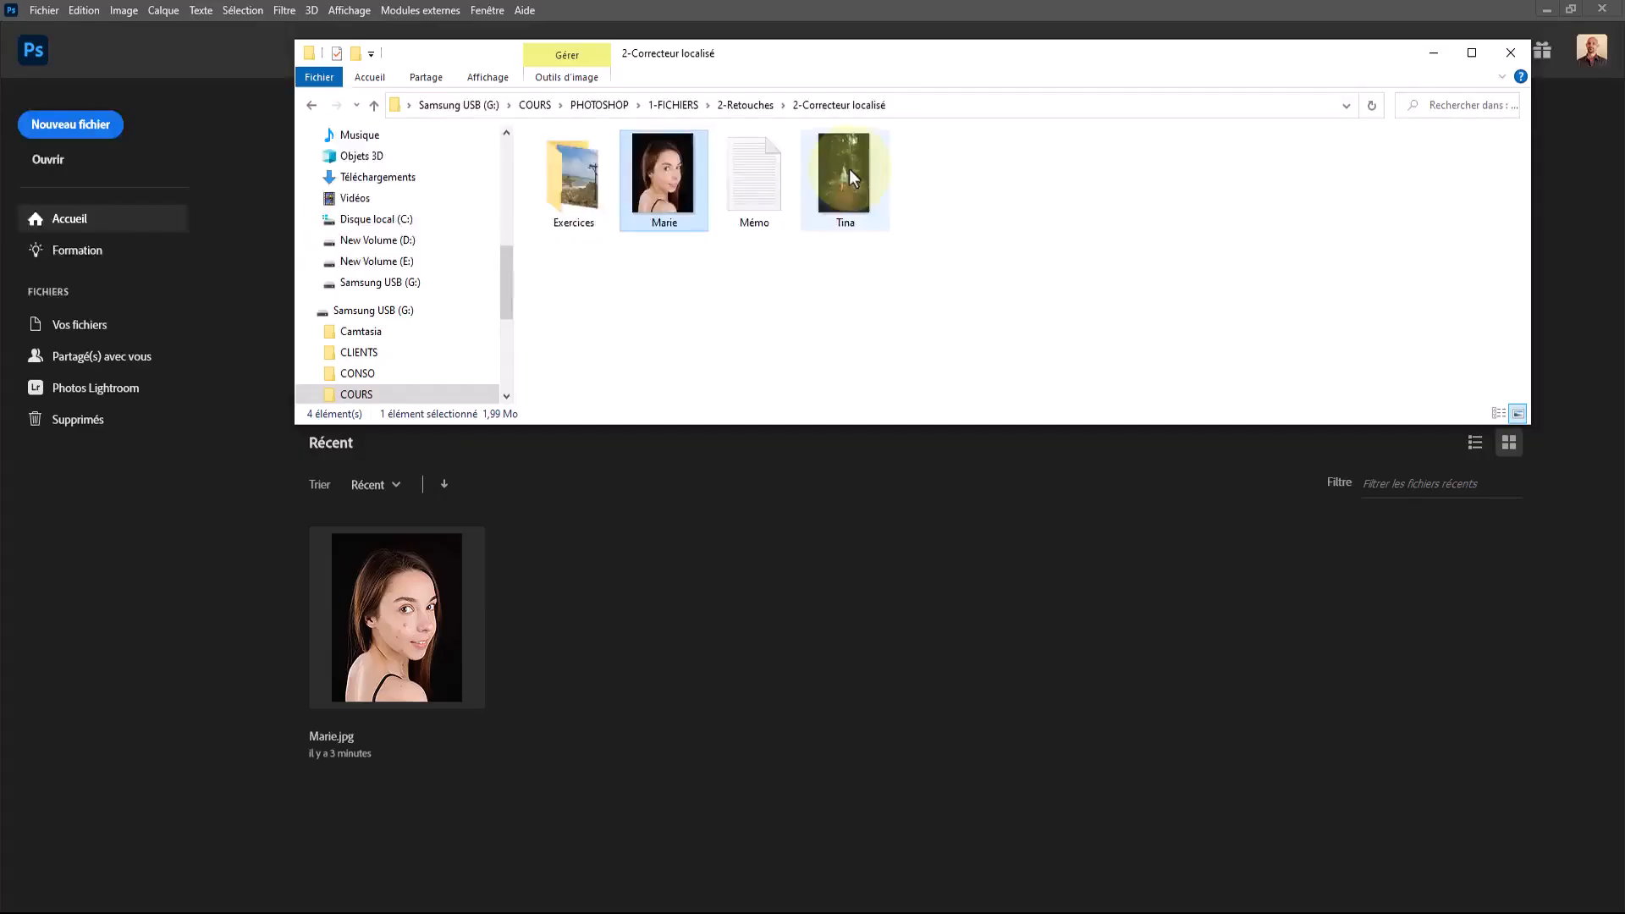
# - Open the Tina image and set the Spot Healing Brush size to 152 px
pyautogui.moveTo(843, 165); pyautogui.dragTo(743, 610)
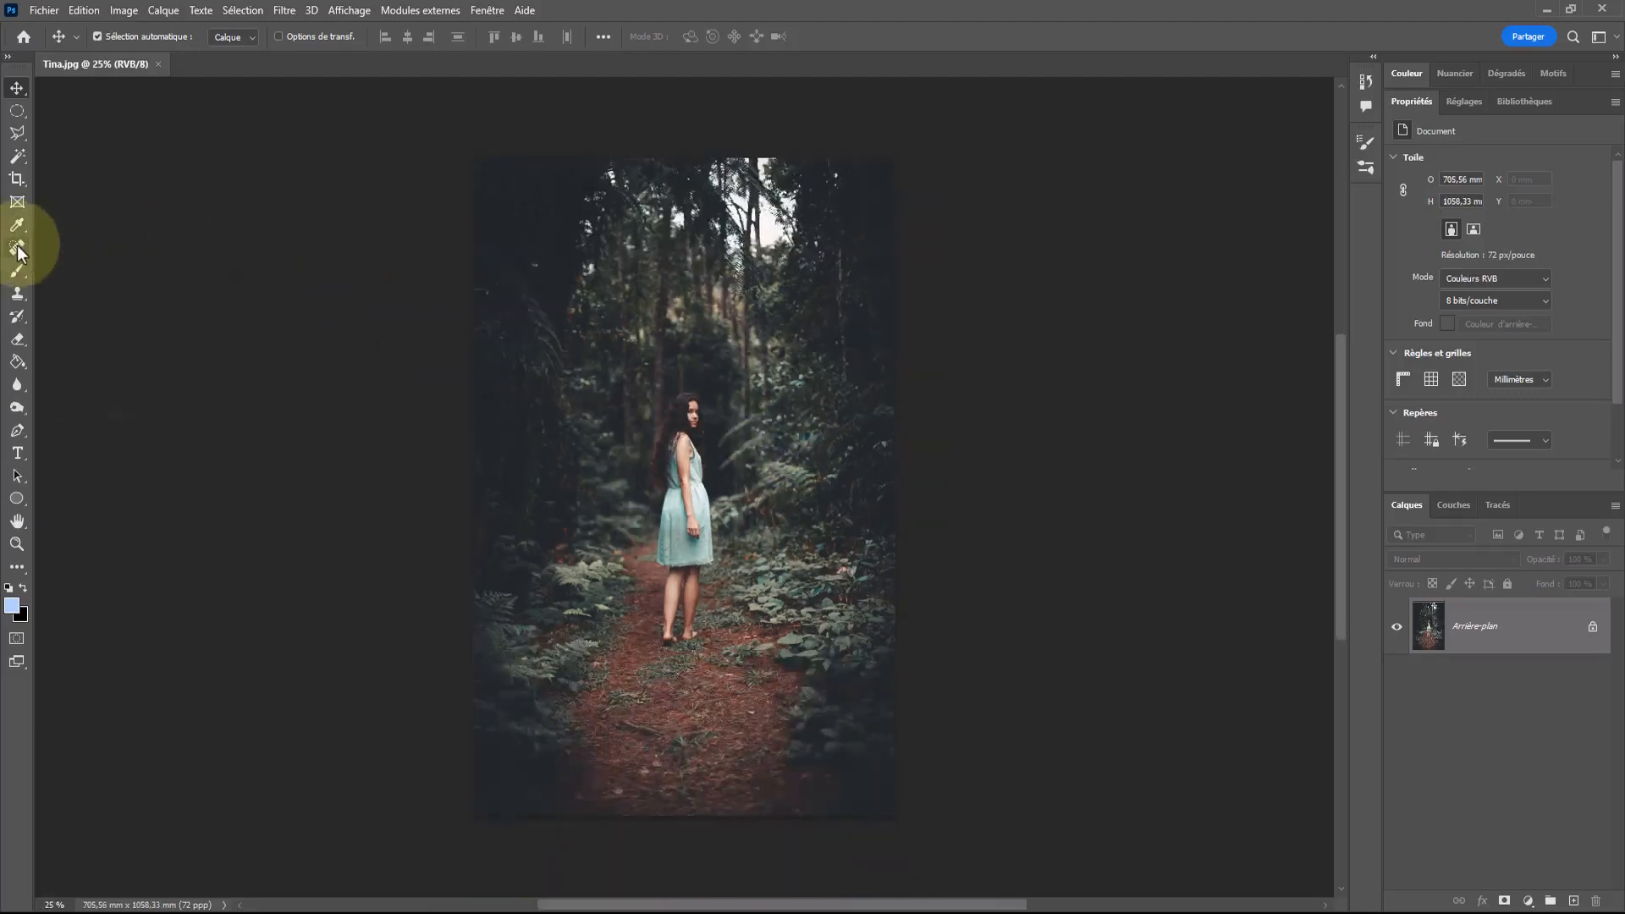
pyautogui.click(18, 249)
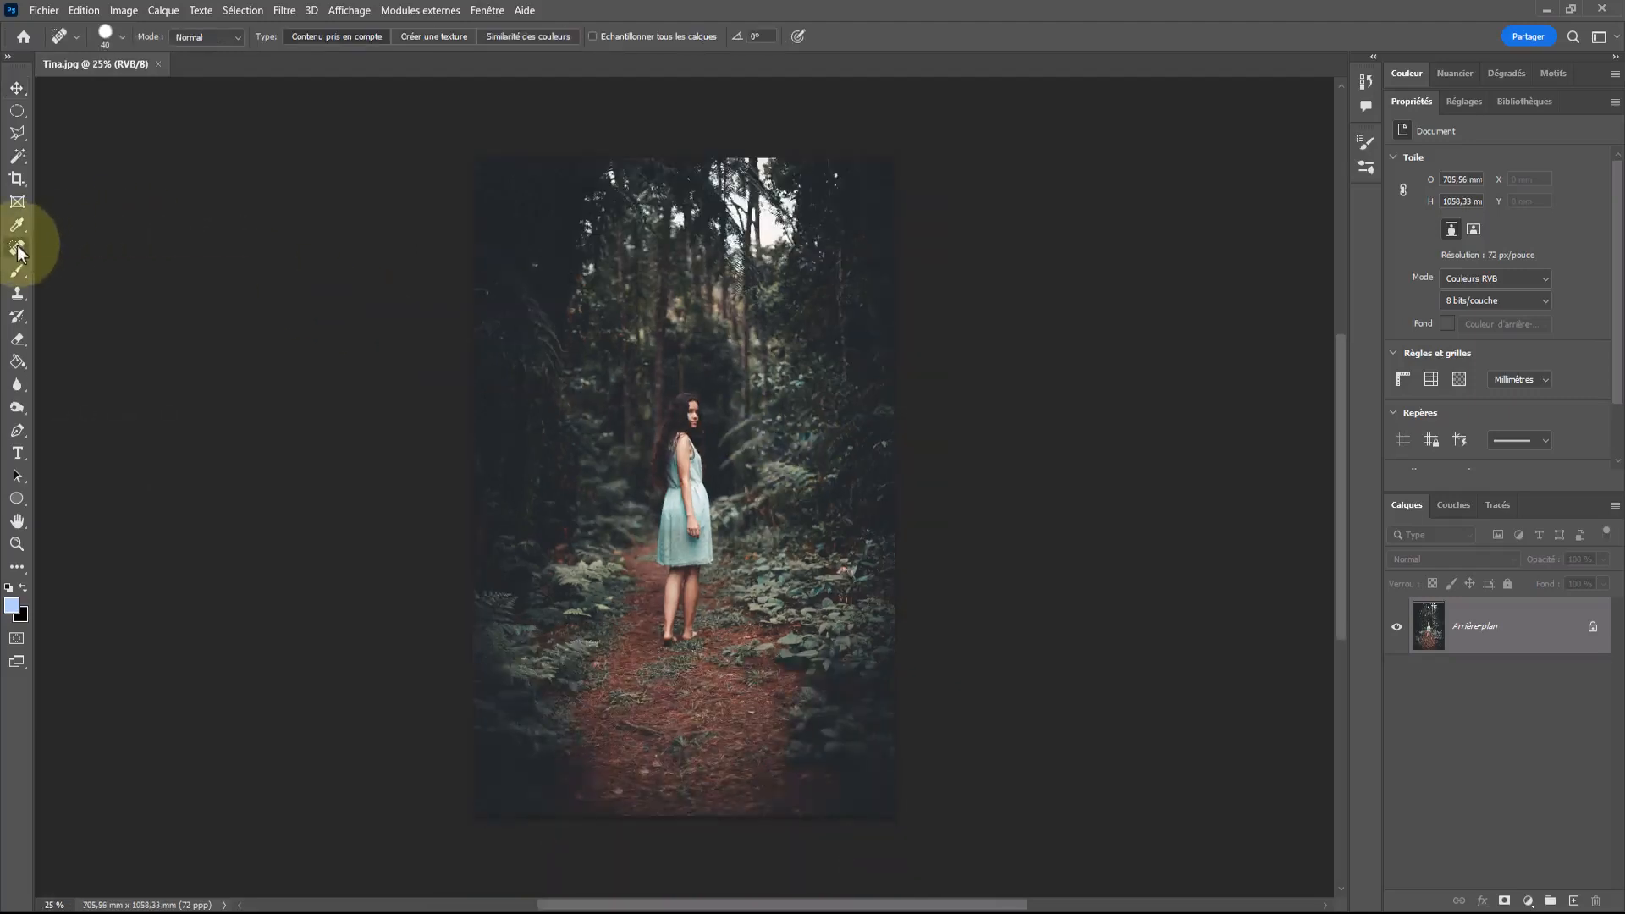
pyautogui.rightClick(789, 373)
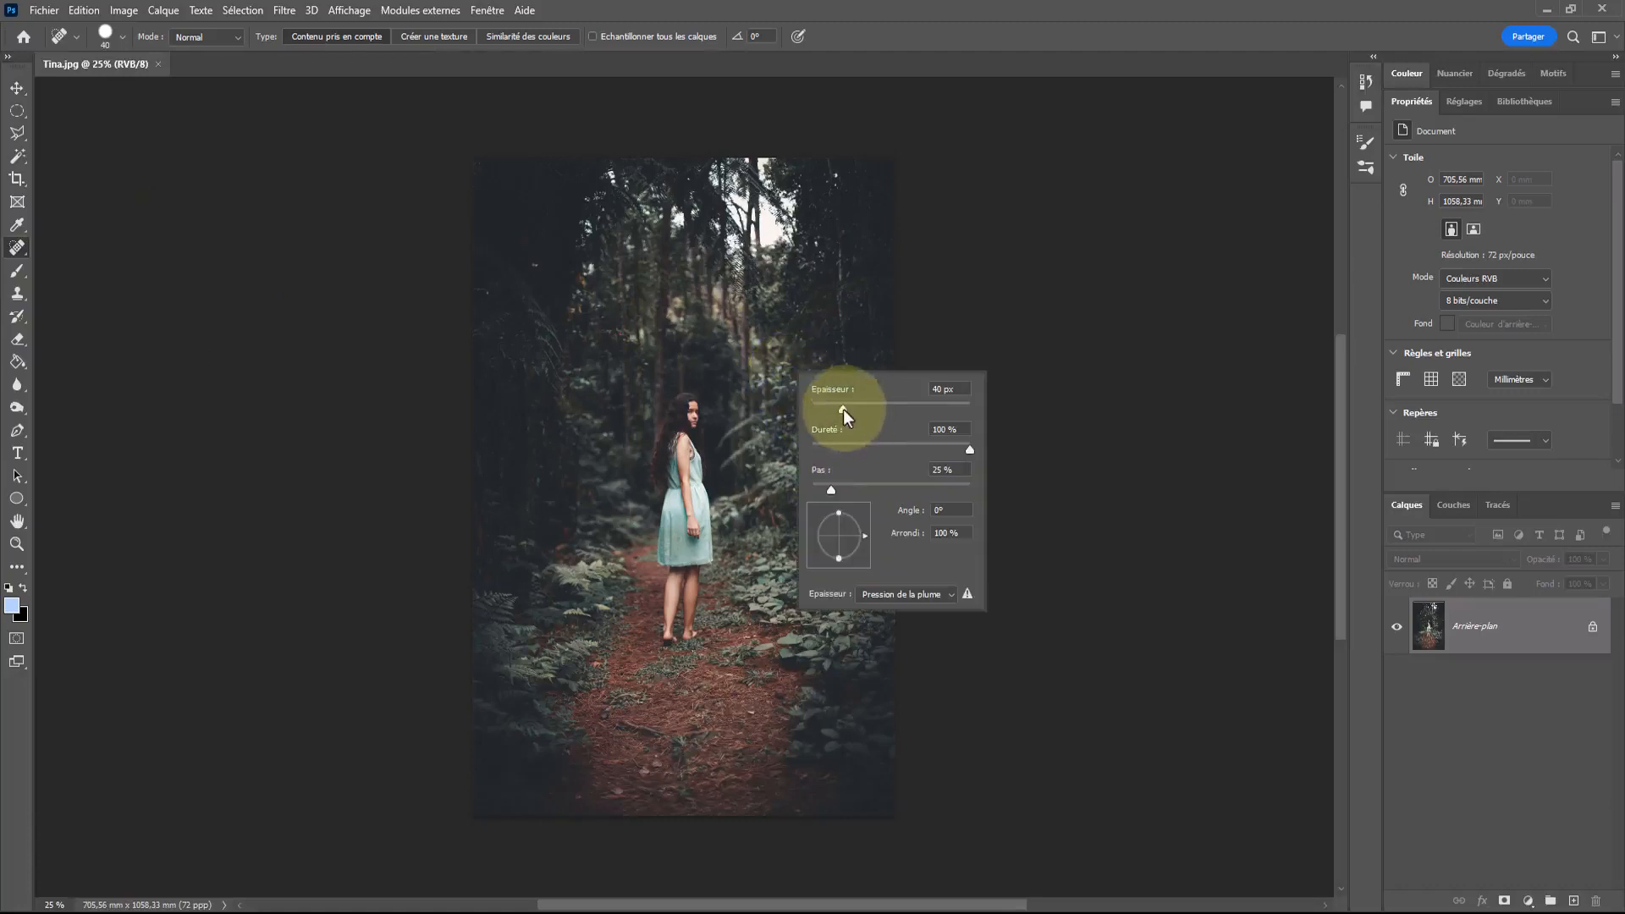
pyautogui.moveTo(850, 410); pyautogui.dragTo(872, 410)
pyautogui.moveTo(882, 410); pyautogui.dragTo(685, 406)
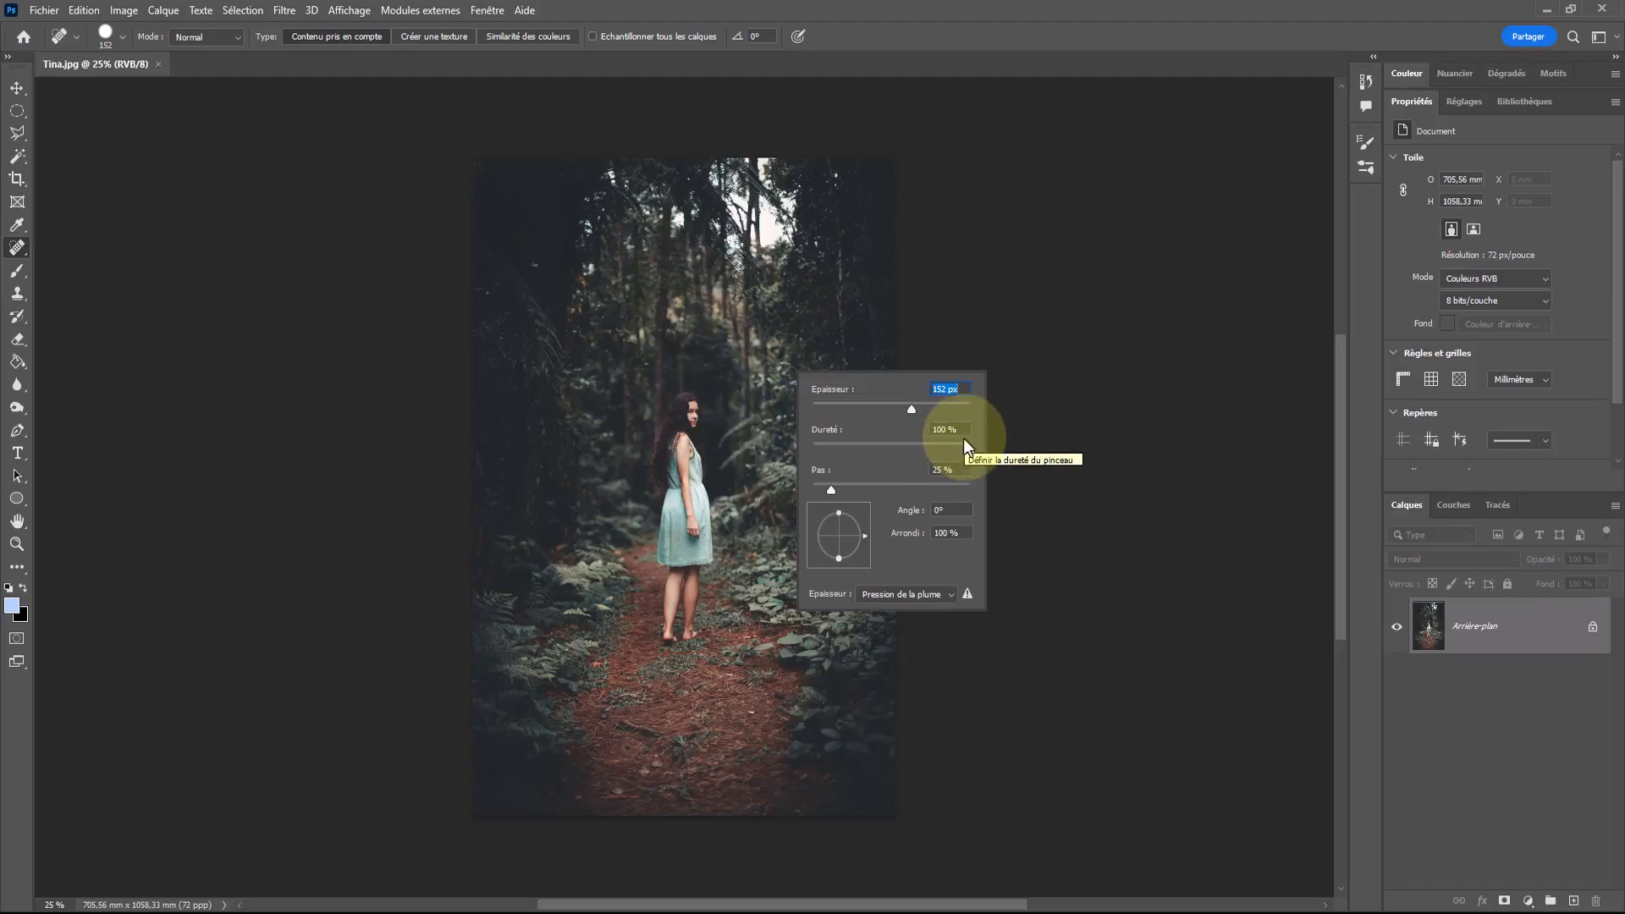
pyautogui.press('Return')
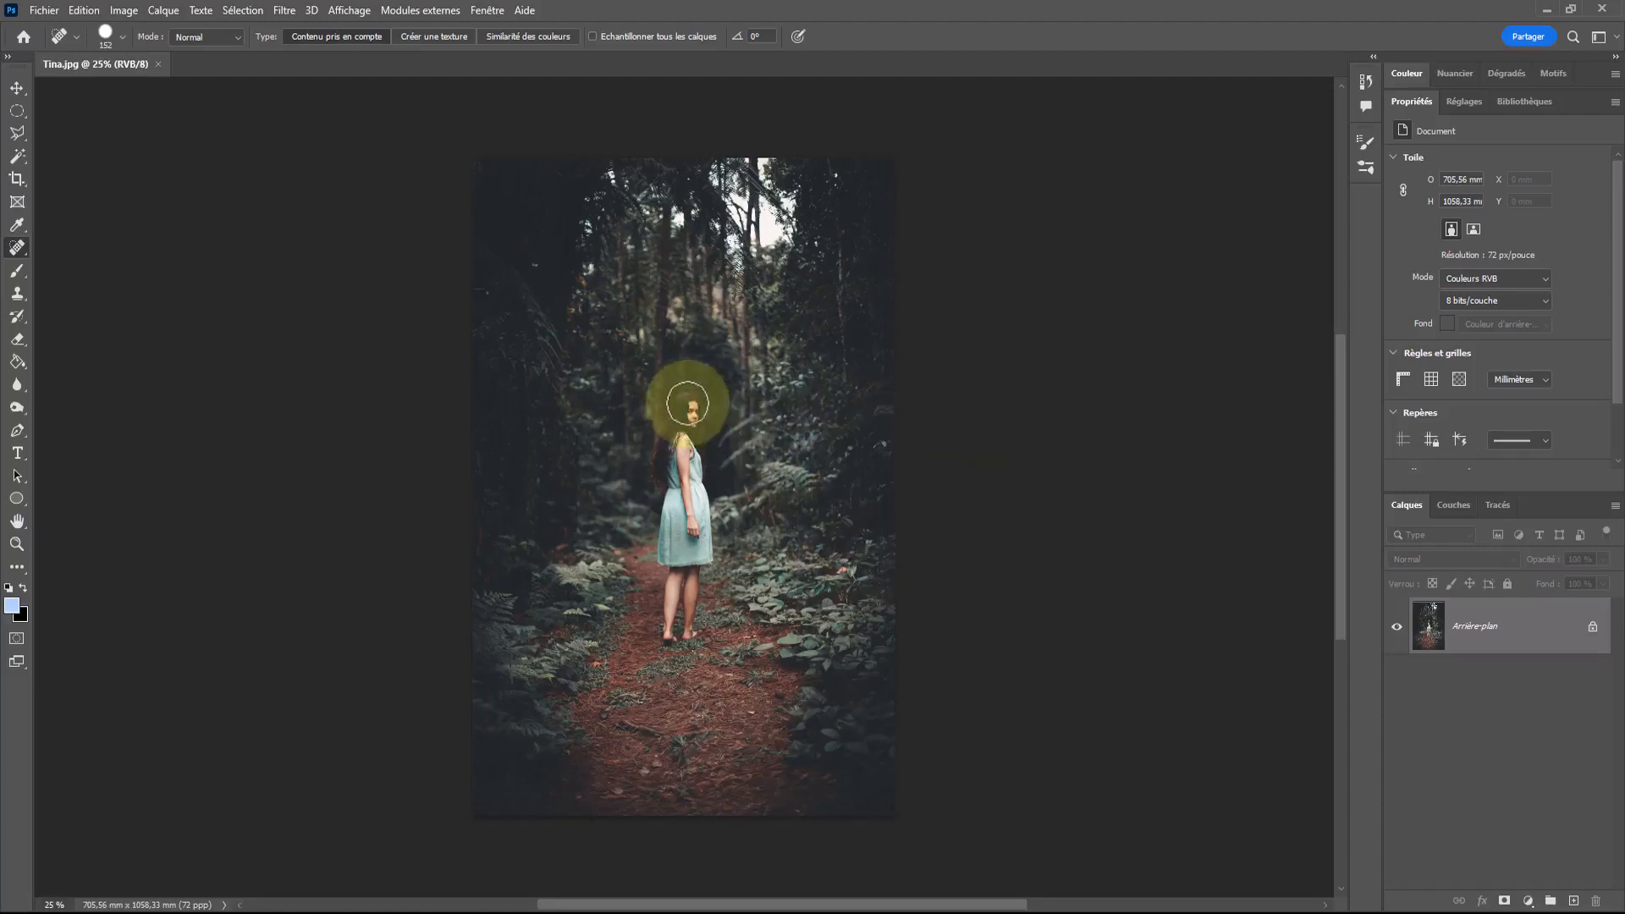
# - Paint over the woman on the forest path with the Spot Healing Brush to remove her, and touch up the leftover area
pyautogui.moveTo(678, 388)
pyautogui.mouseDown()
pyautogui.moveTo(663, 466)
pyautogui.moveTo(674, 447)
pyautogui.moveTo(678, 478)
pyautogui.moveTo(690, 439)
pyautogui.moveTo(703, 562)
pyautogui.moveTo(703, 508)
pyautogui.moveTo(684, 503)
pyautogui.moveTo(683, 549)
pyautogui.moveTo(676, 491)
pyautogui.moveTo(662, 629)
pyautogui.moveTo(679, 636)
pyautogui.moveTo(696, 622)
pyautogui.moveTo(691, 528)
pyautogui.mouseUp()
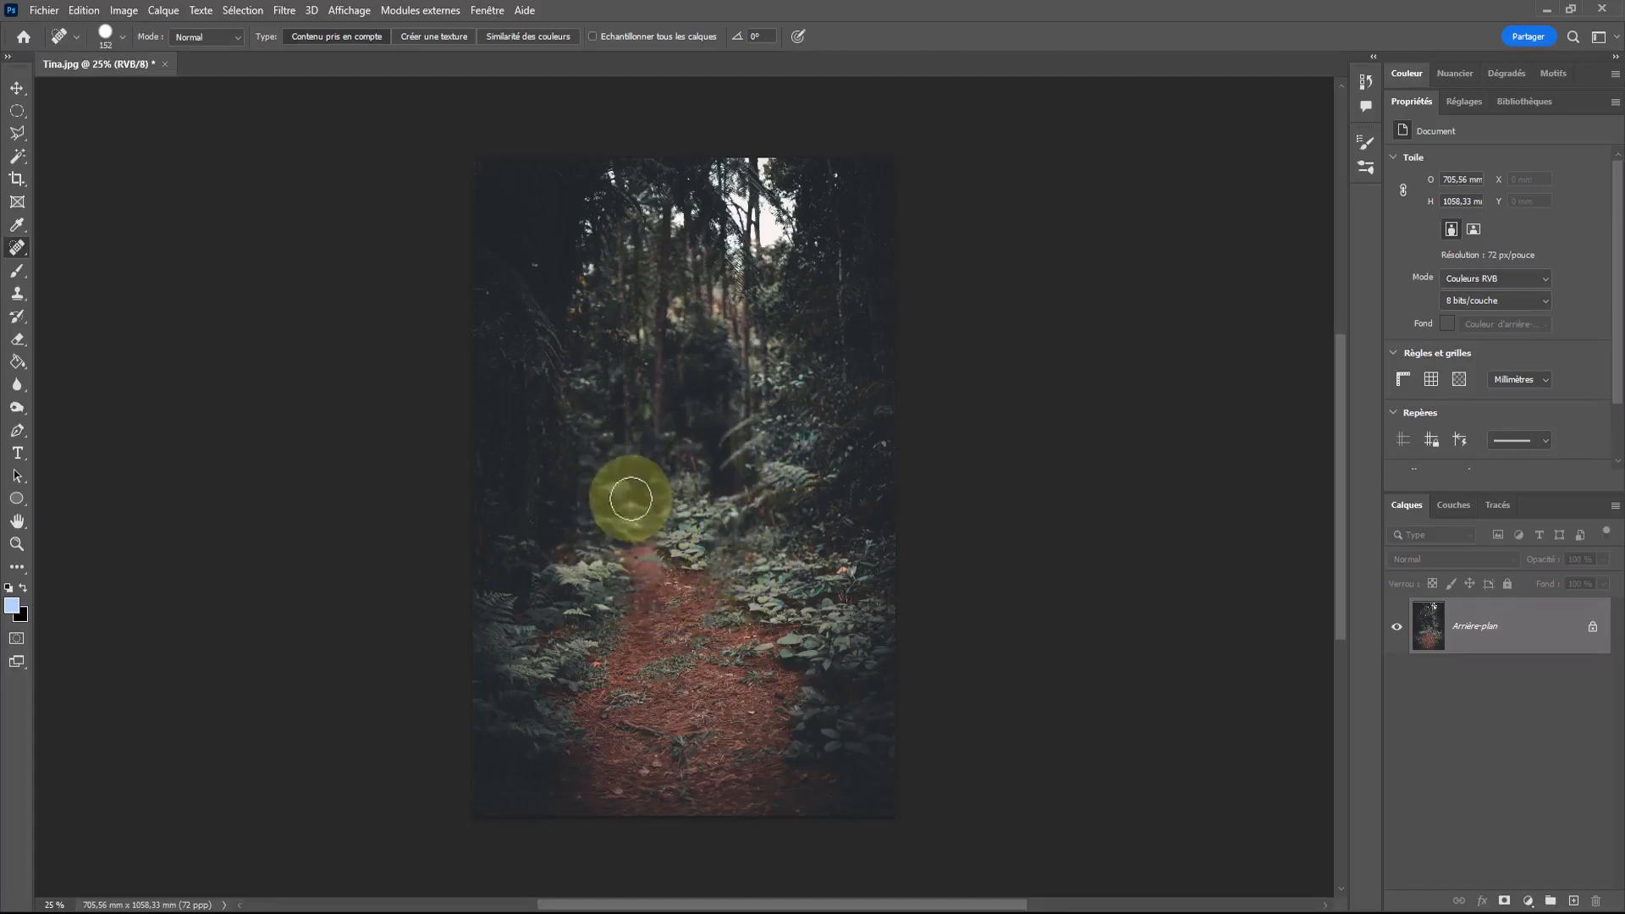
pyautogui.moveTo(668, 566); pyautogui.dragTo(674, 566)
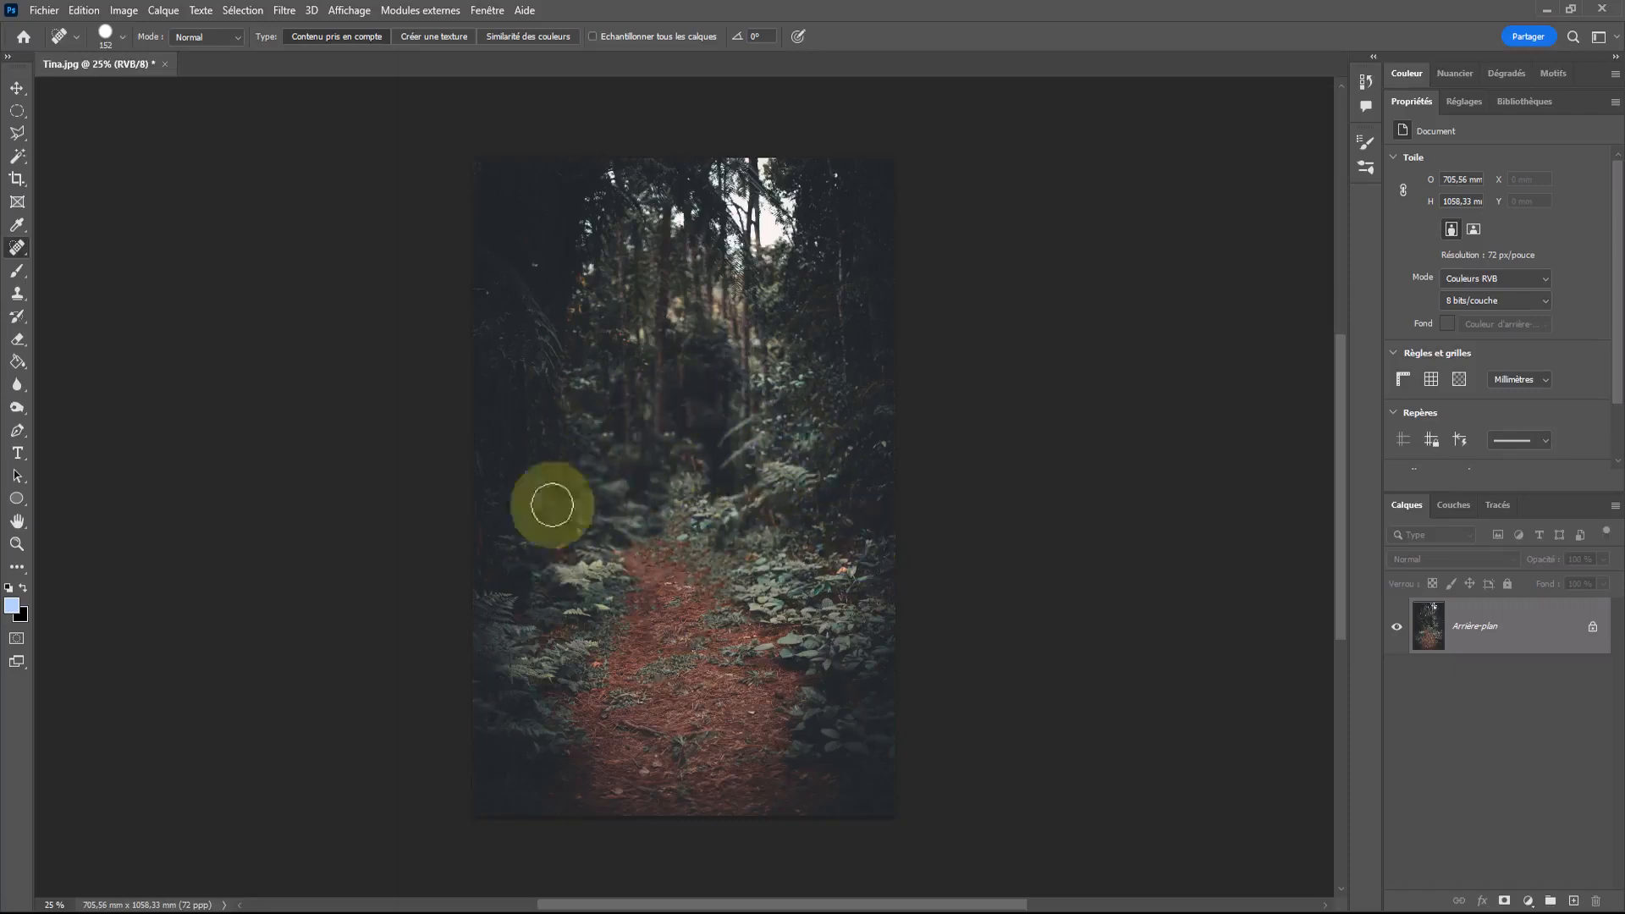
pyautogui.moveTo(673, 578); pyautogui.dragTo(650, 570)
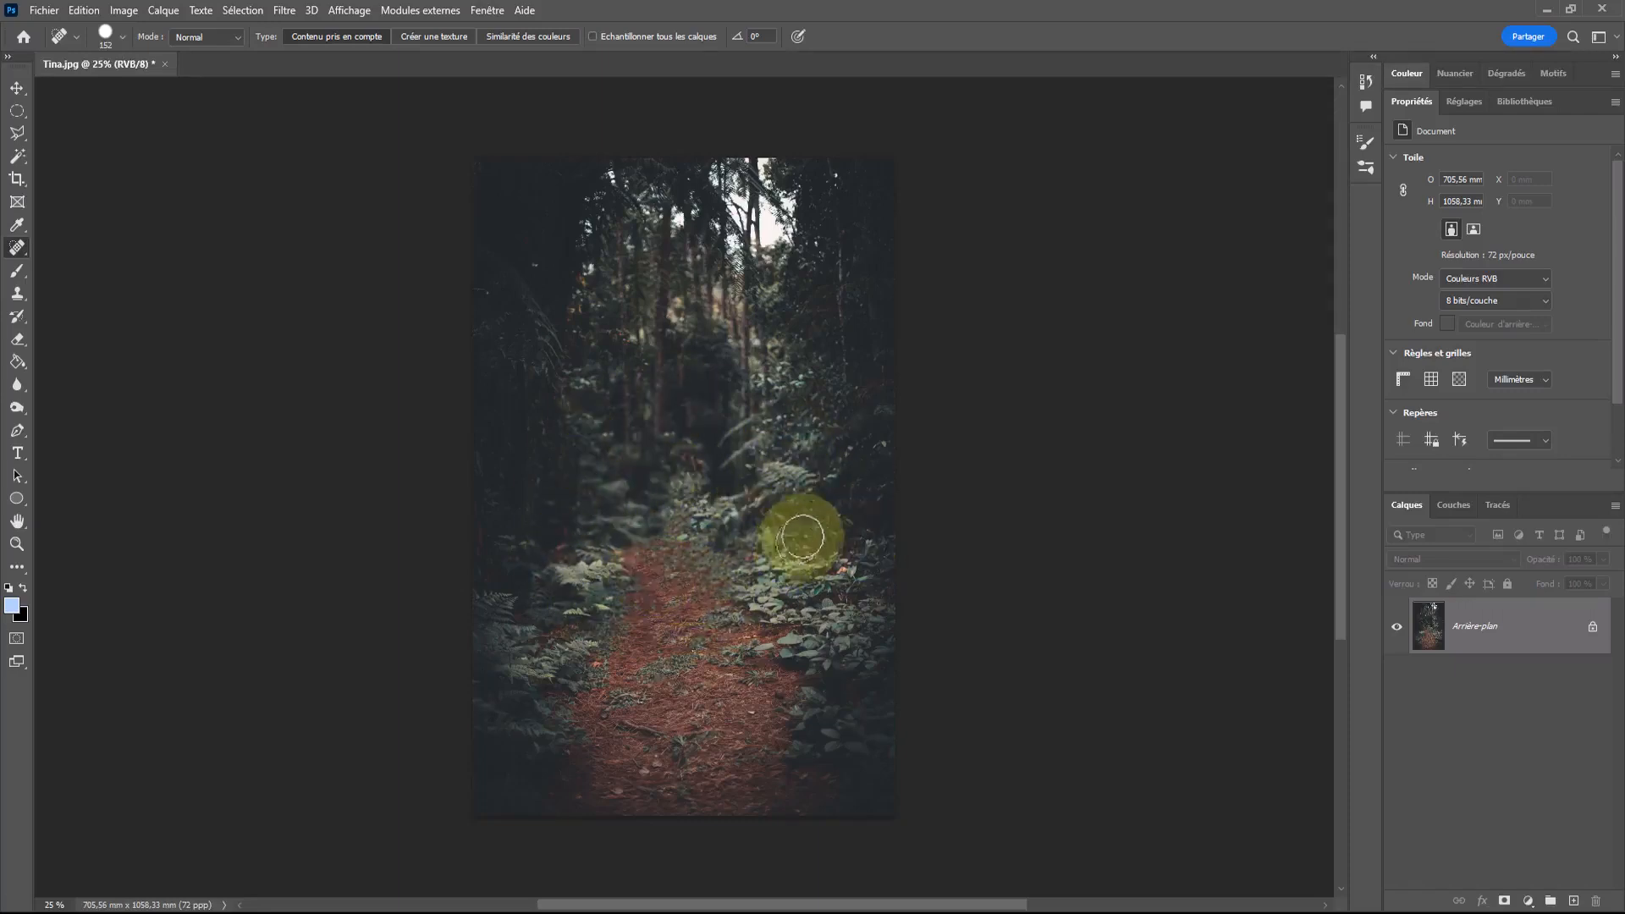
# - Take a history snapshot of the retouched forest photo and compare it with the original Tina.jpg state
pyautogui.click(1367, 82)
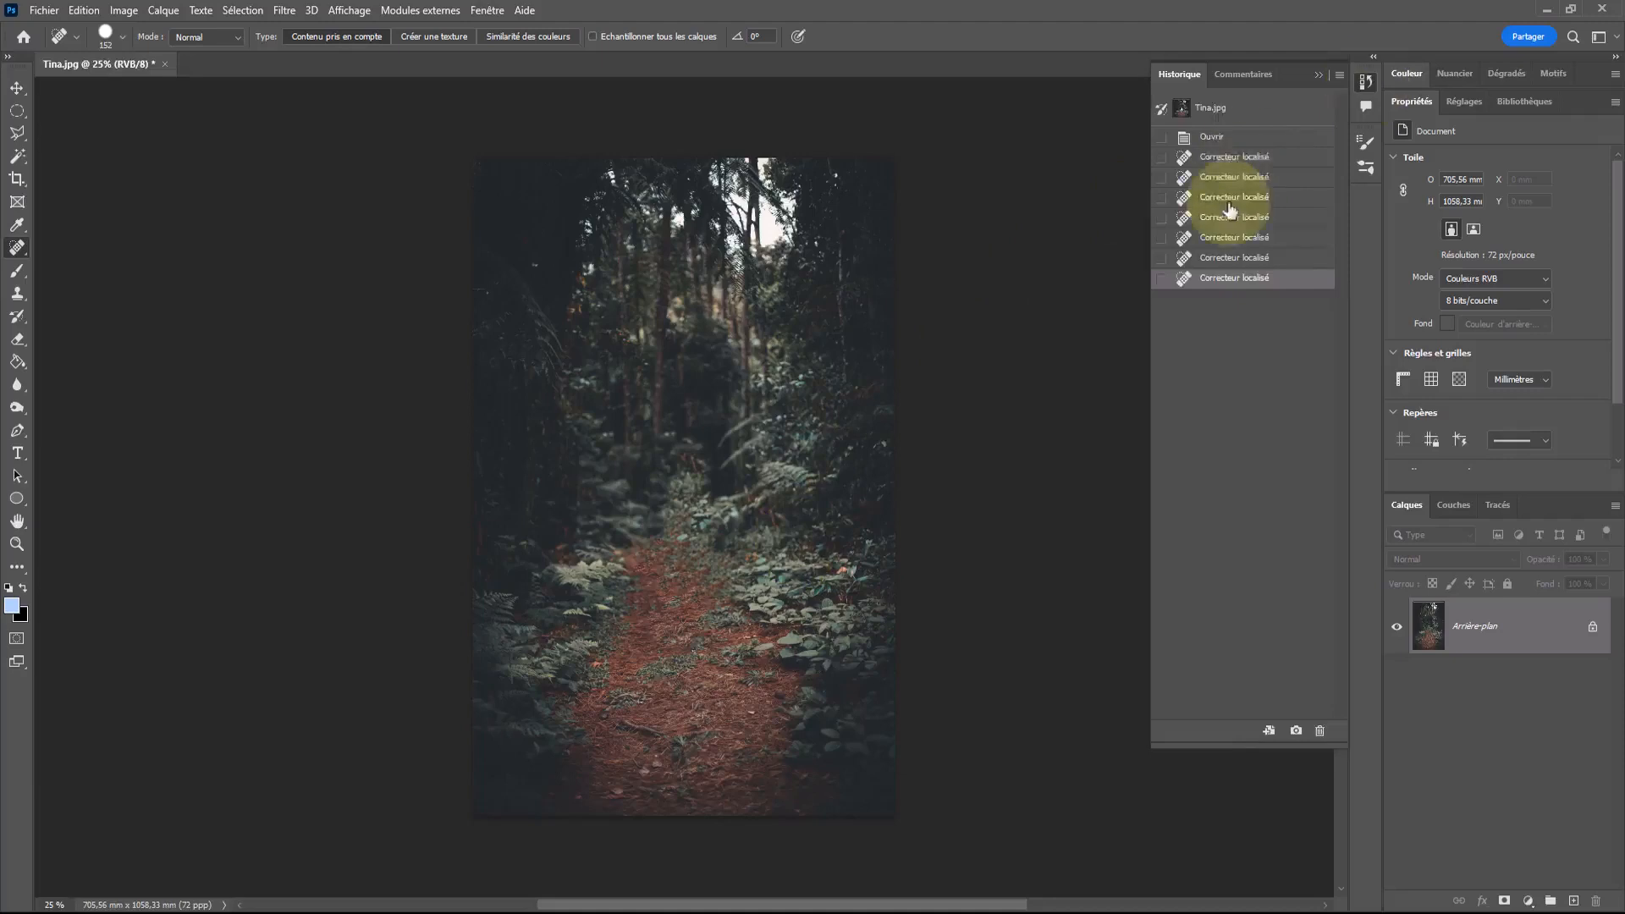
pyautogui.click(1296, 733)
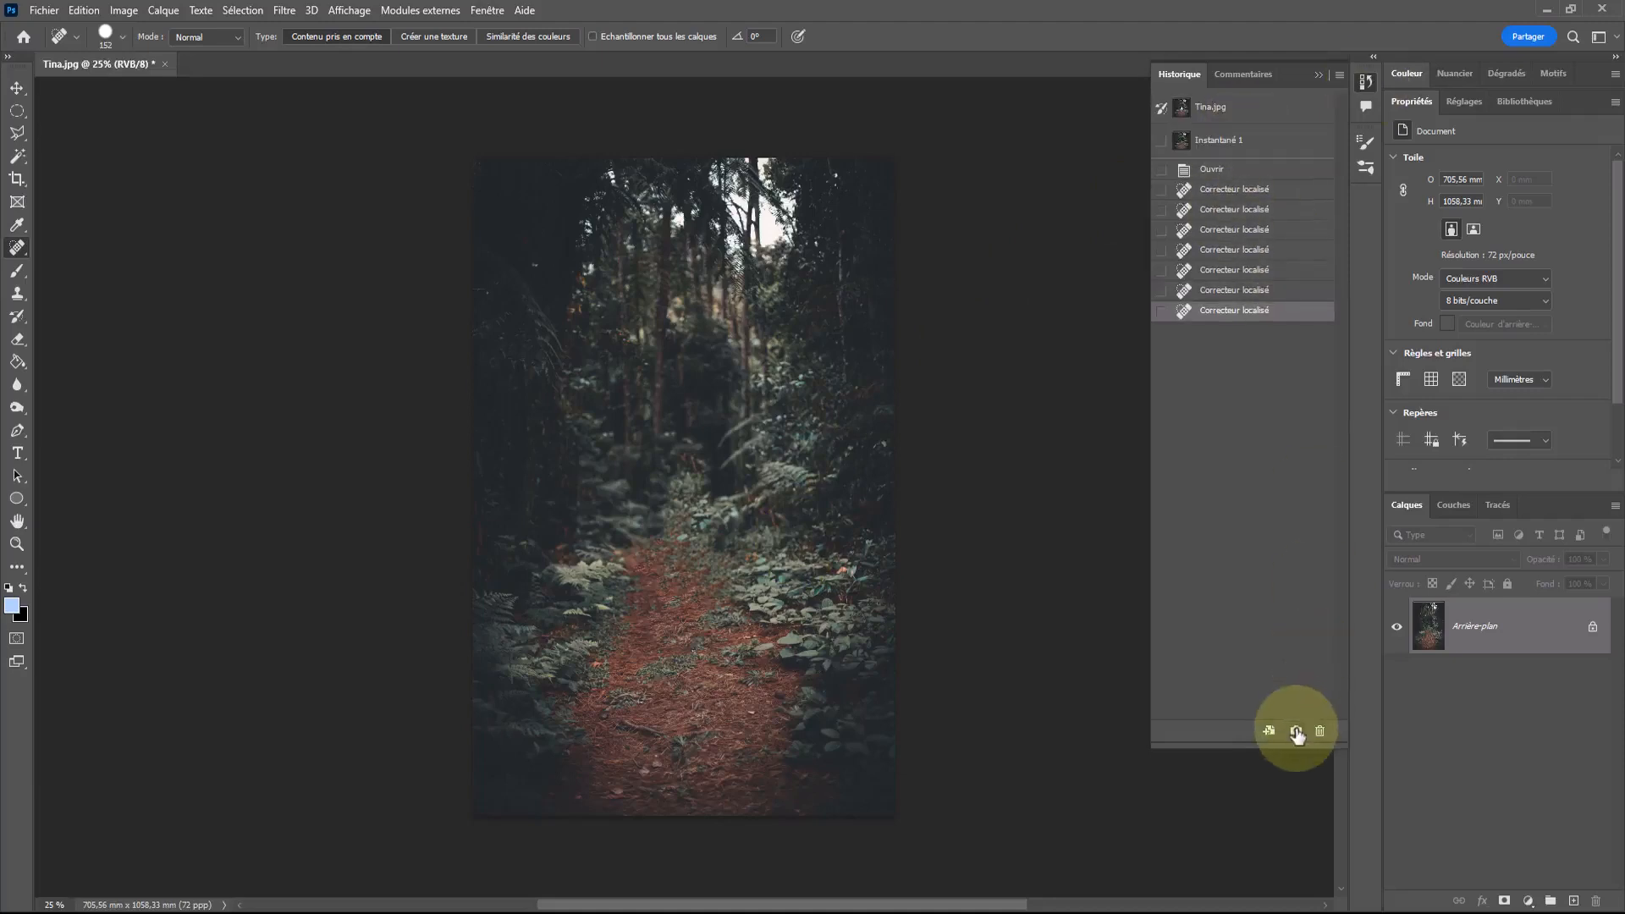
pyautogui.click(1243, 108)
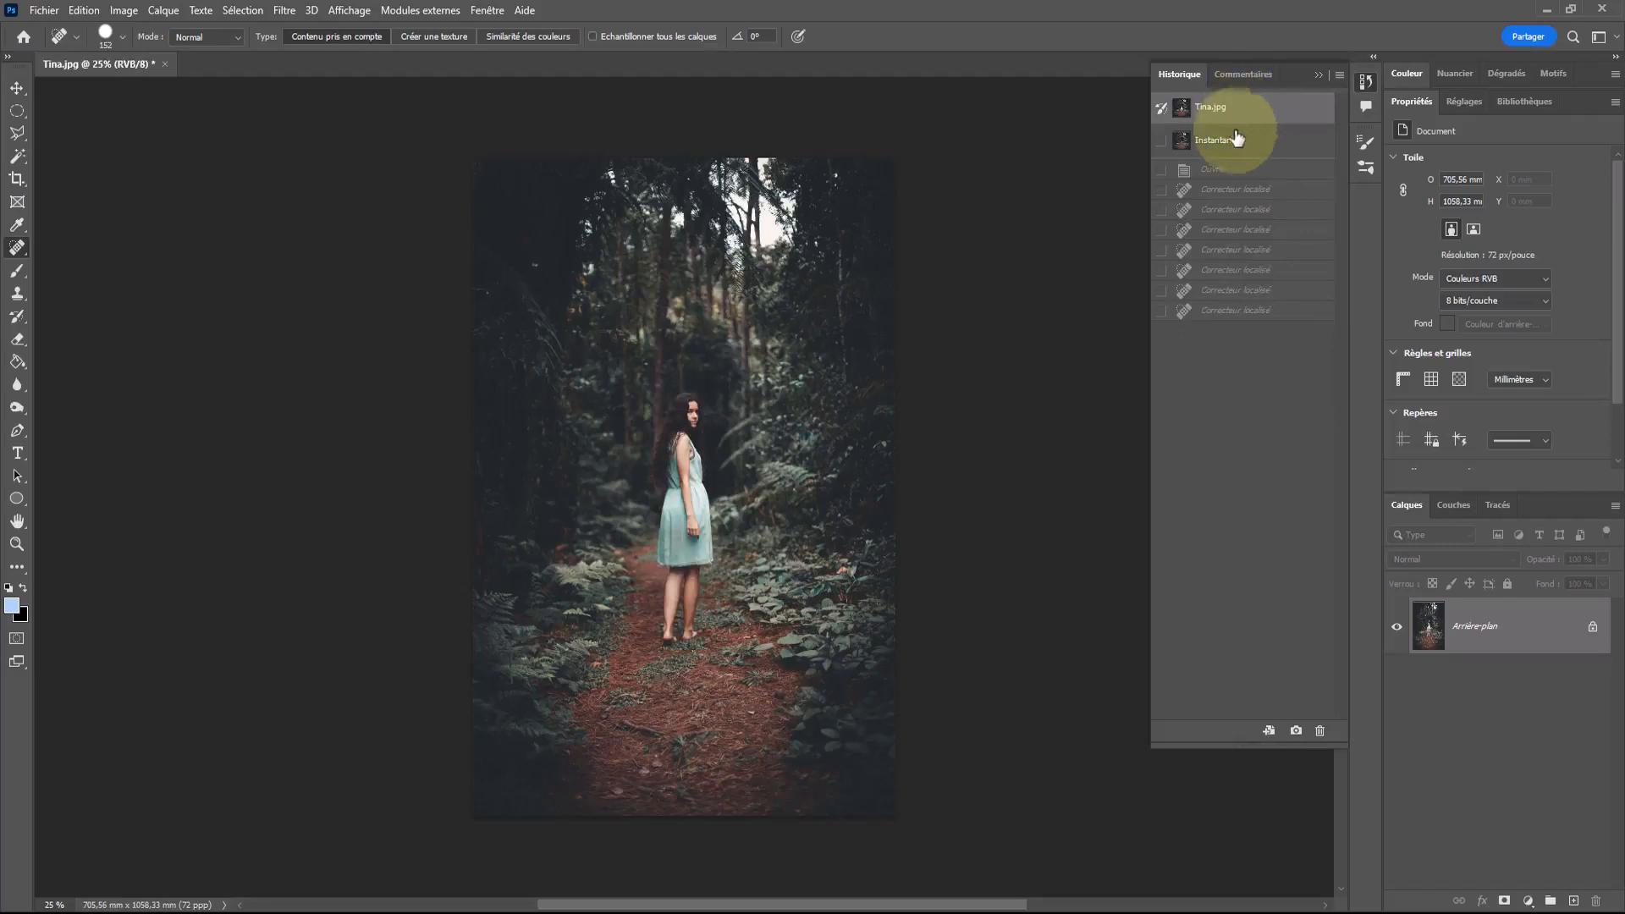
pyautogui.click(1235, 146)
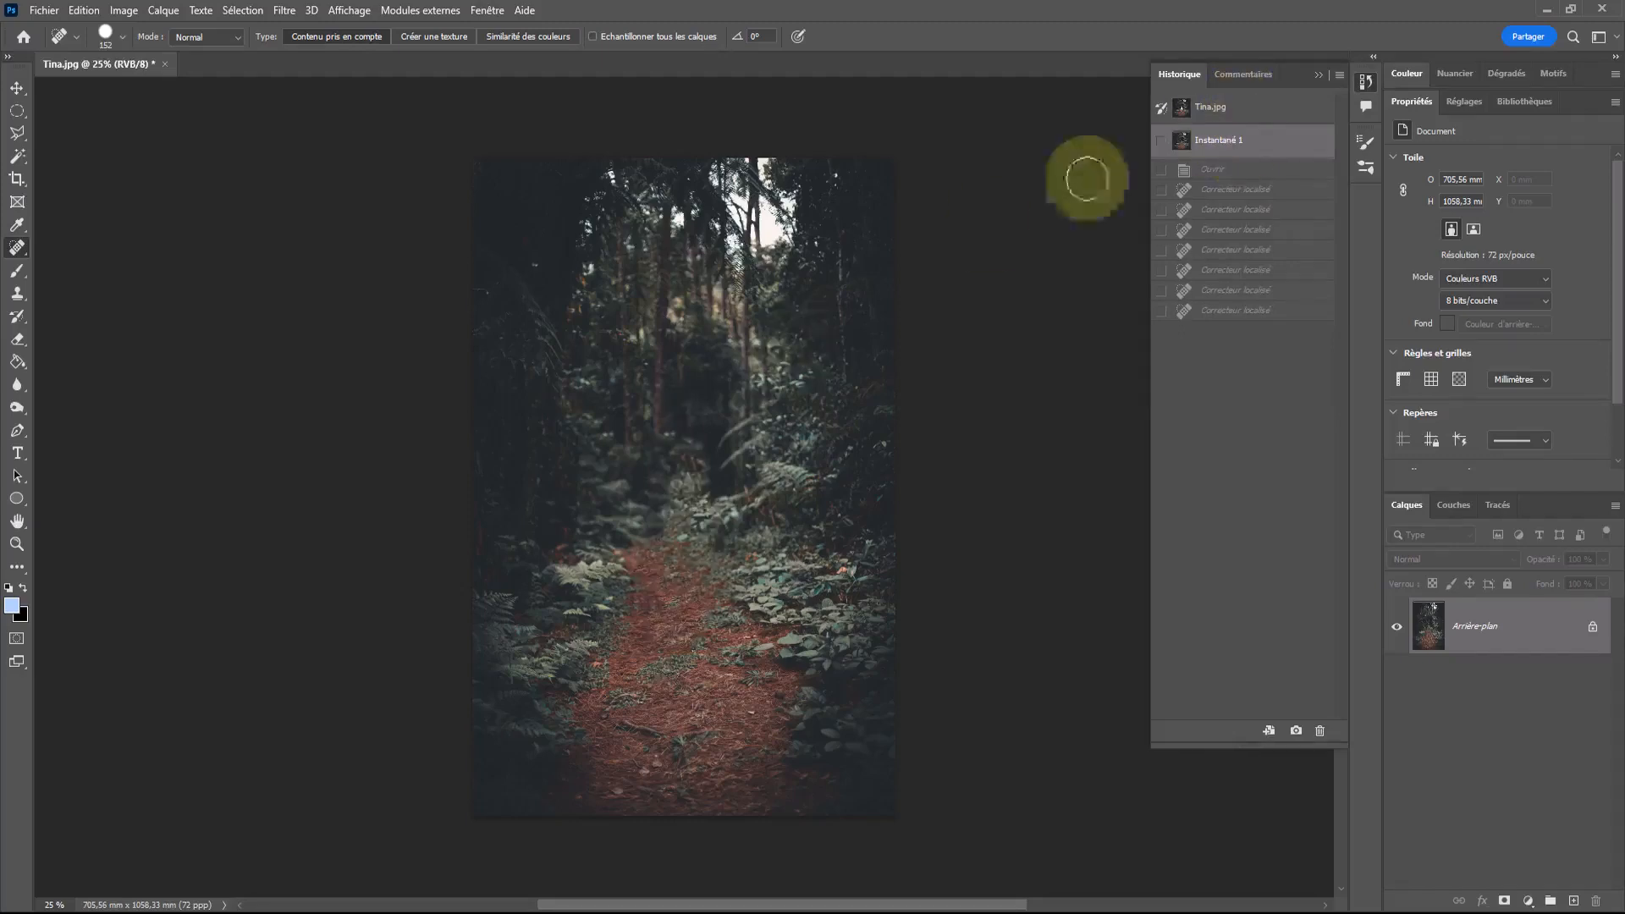